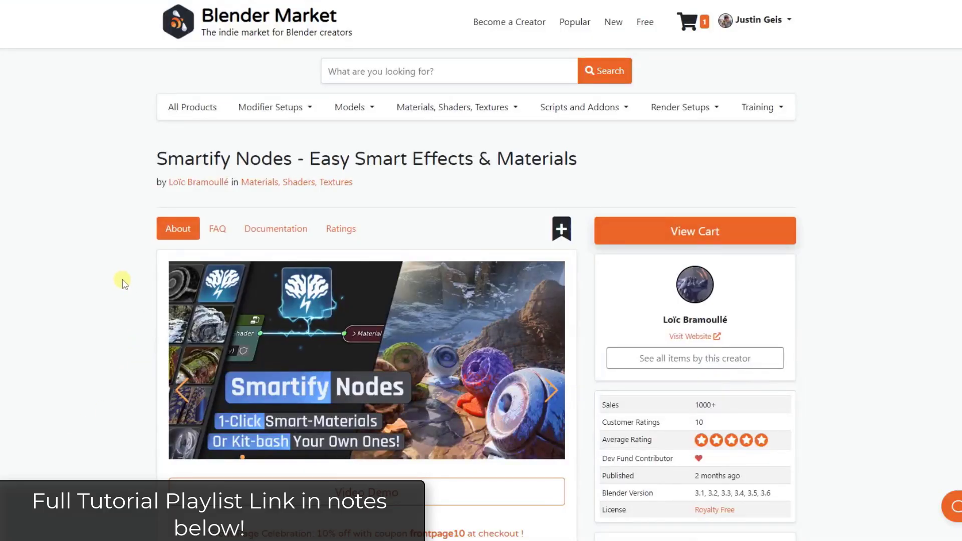
Look through the Smartify Nodes product page down to the description of its smart effects and examples.
scroll(123, 279, "down", 2)
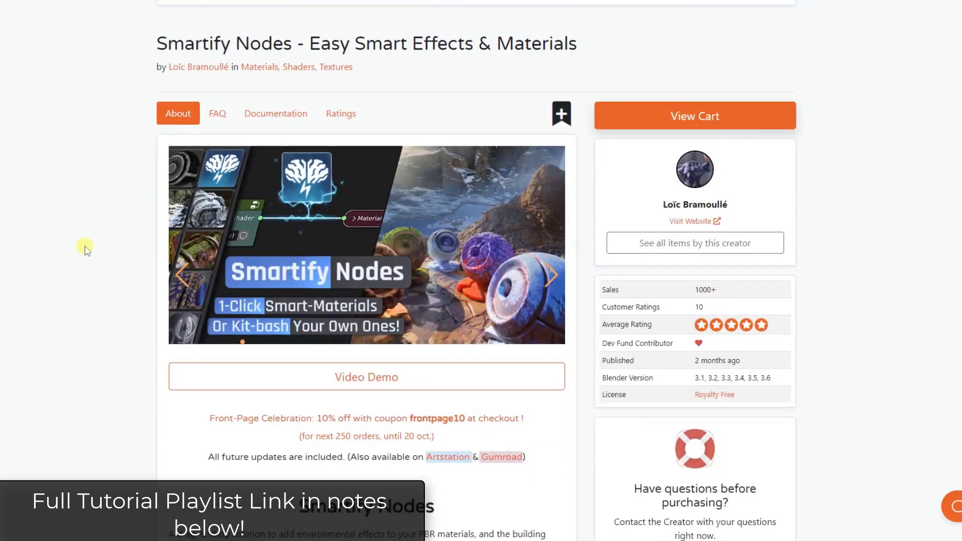
scroll(85, 249, "down", 2)
scroll(88, 249, "up", 1)
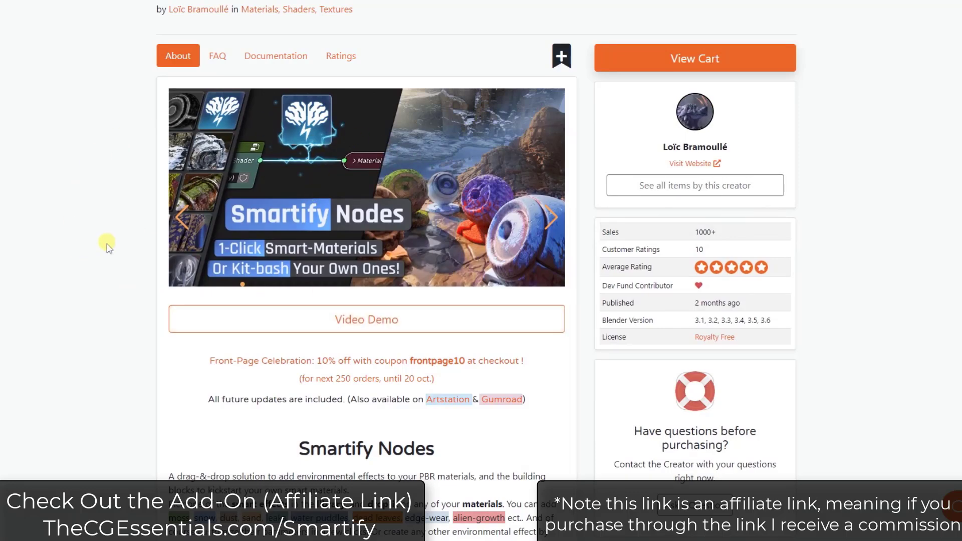
scroll(113, 253, "up", 3)
scroll(126, 268, "down", 2)
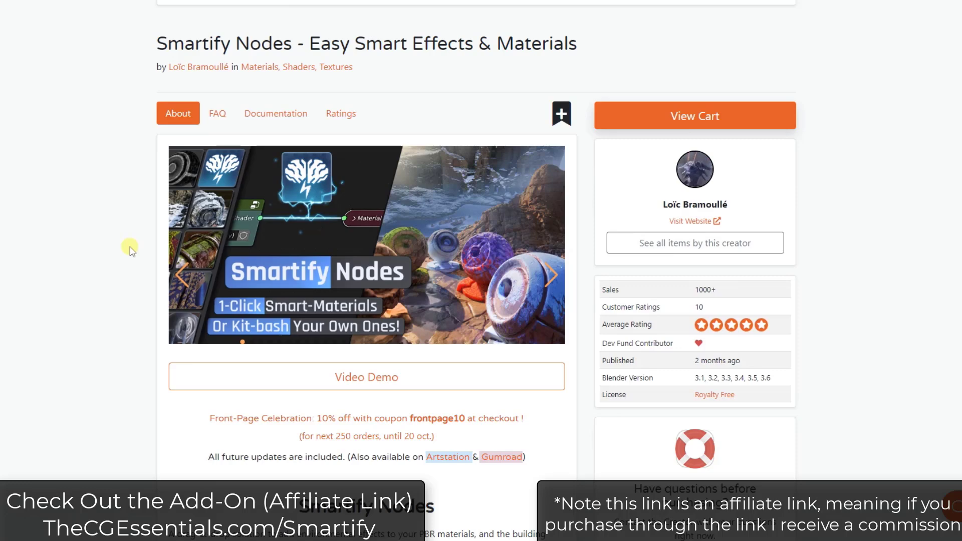
scroll(130, 249, "down", 1)
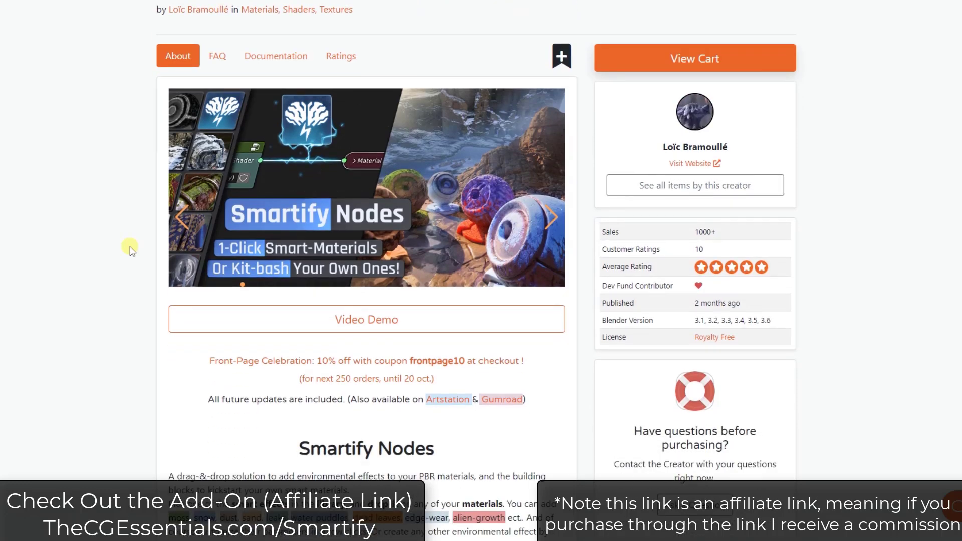
scroll(130, 249, "down", 6)
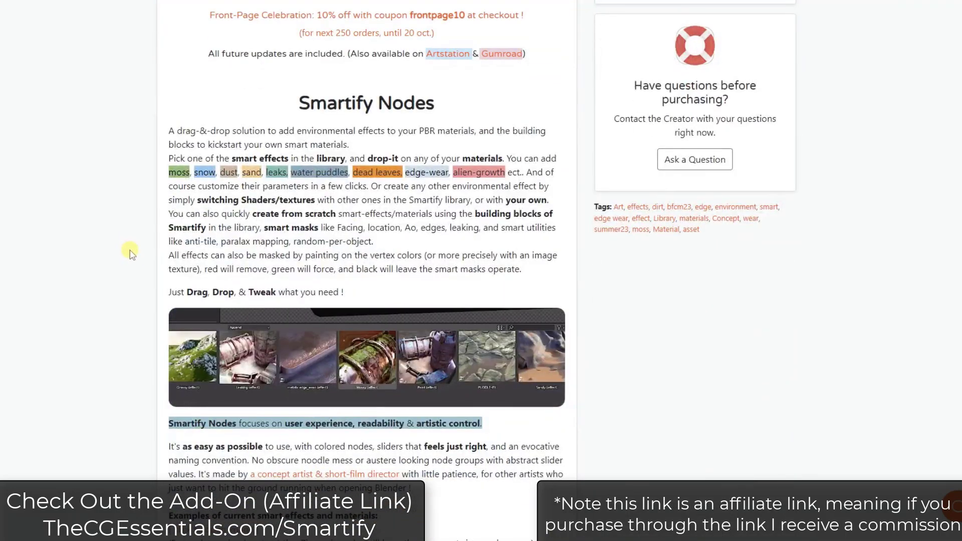
scroll(134, 253, "down", 1)
scroll(134, 255, "down", 1)
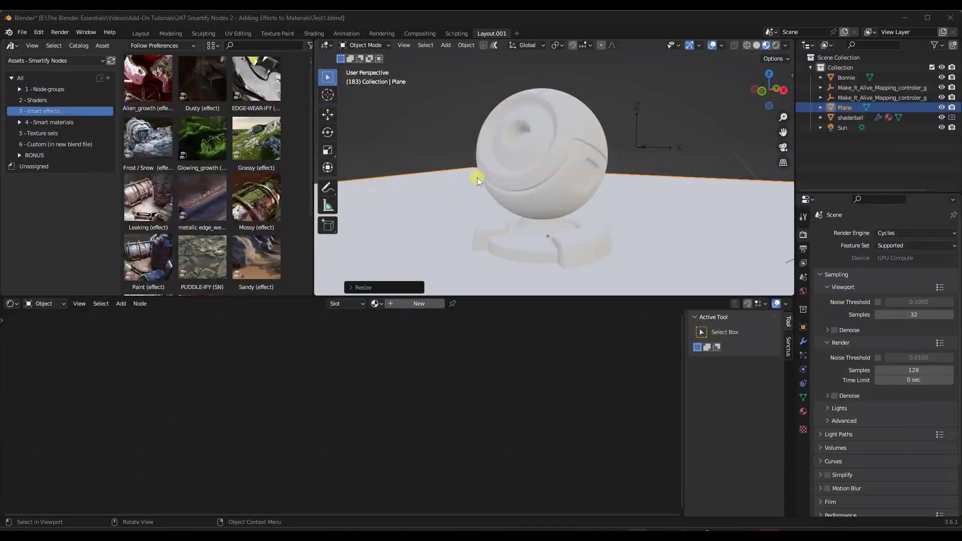
Add a second shaderball from the BONUS assets beside the existing one and remove its base_black material.
mouse_move(557, 172)
middle_mouse_down()
mouse_move(534, 176)
mouse_move(557, 187)
middle_mouse_up()
scroll(541, 179, "down", 3)
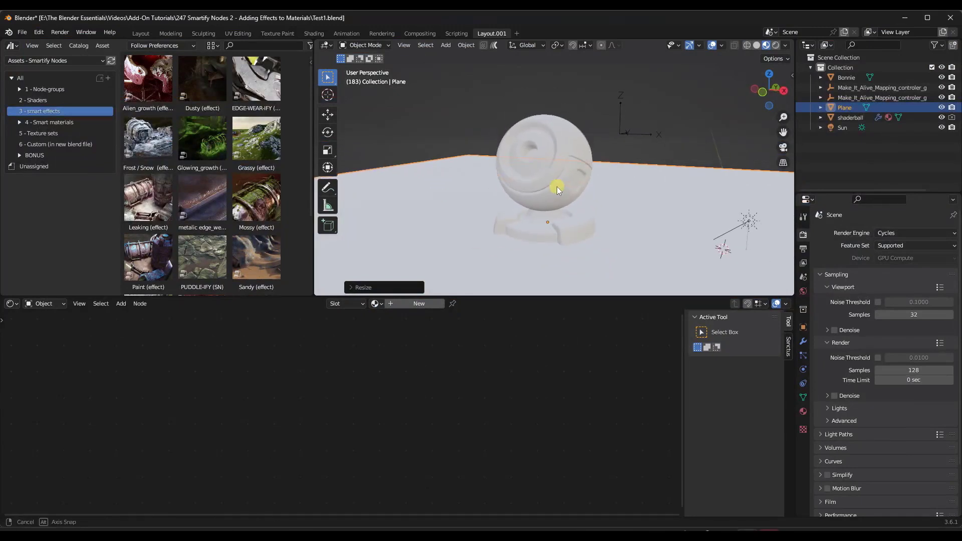
left_click(29, 156)
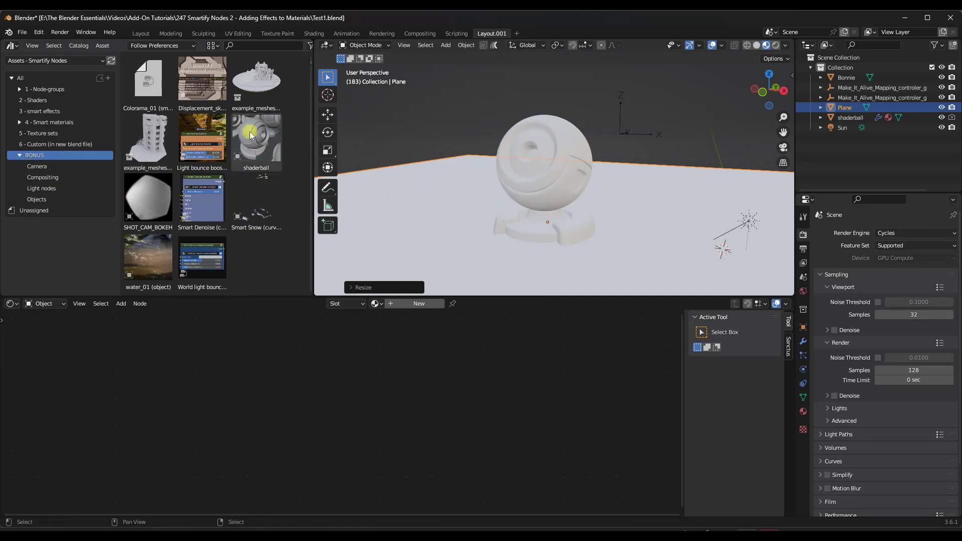
left_click_drag(250, 131, 417, 173)
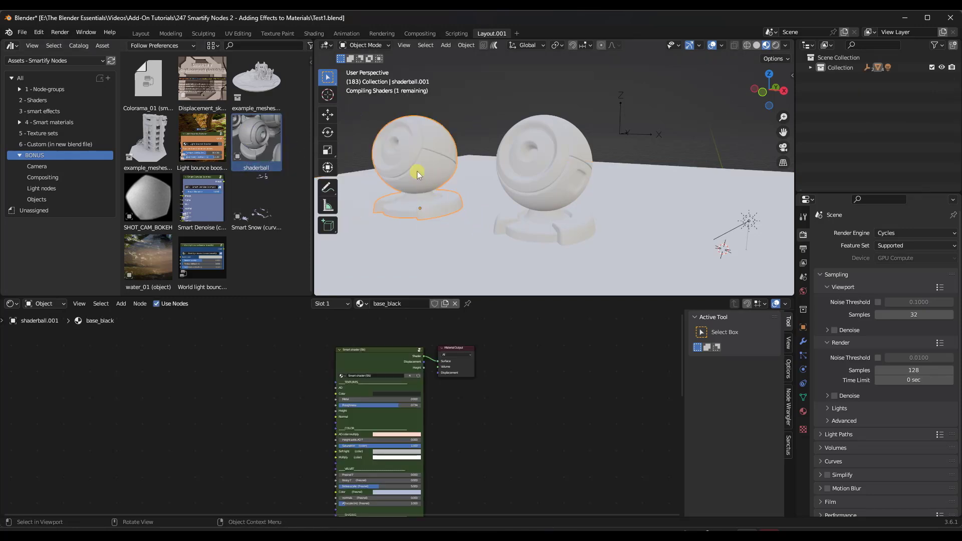
left_click(383, 365)
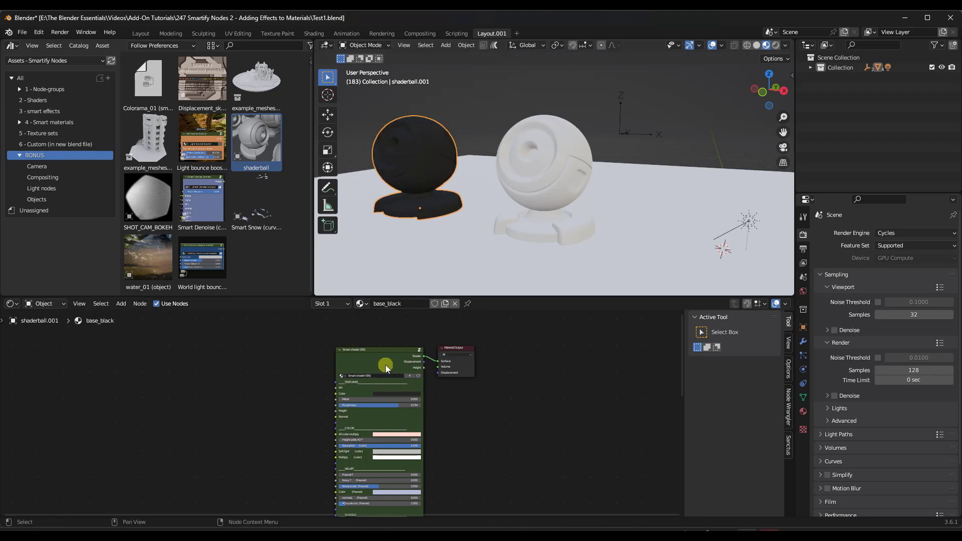
left_click(455, 304)
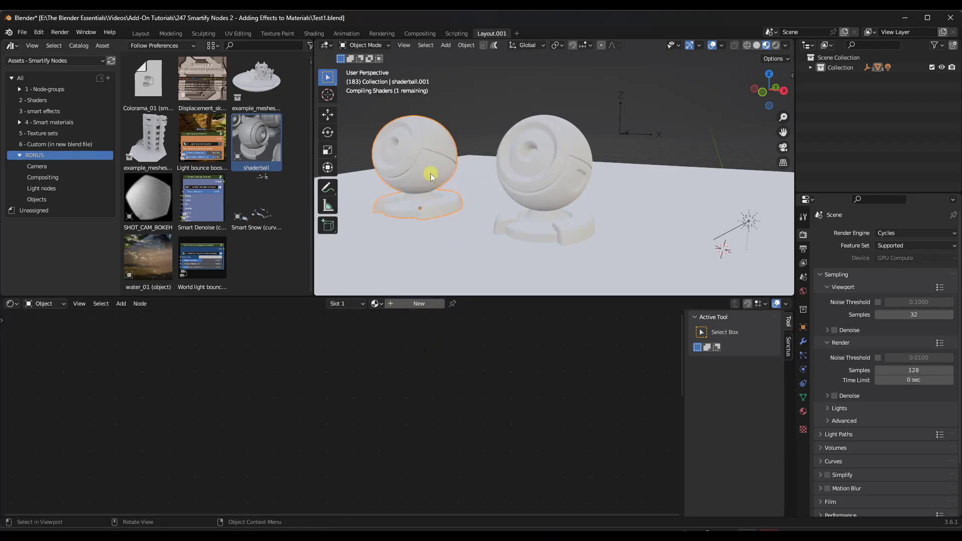
Create a new material on the original shaderball and delete its Principled BSDF node.
middle_click_drag(543, 173, 544, 217)
left_click(548, 162)
scroll(550, 164, "up", 2)
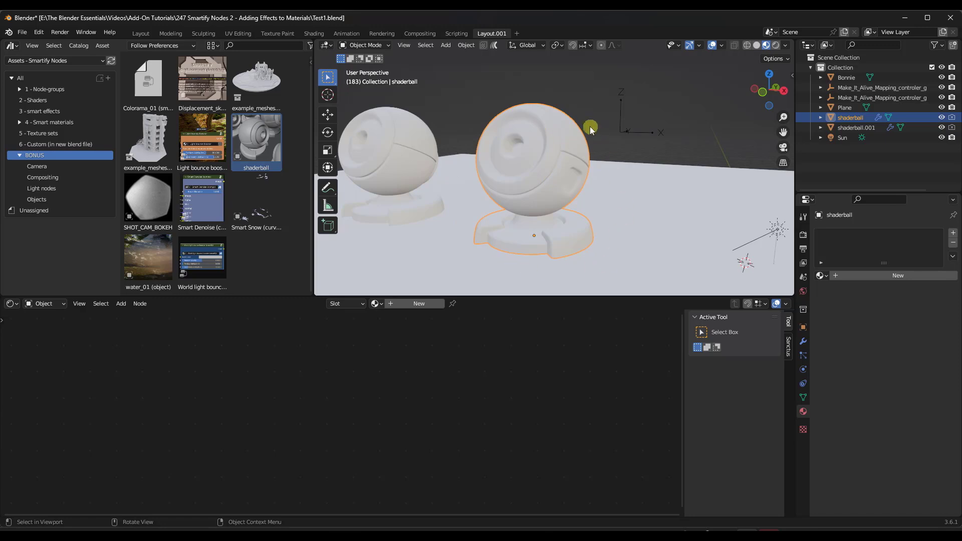
left_click(417, 304)
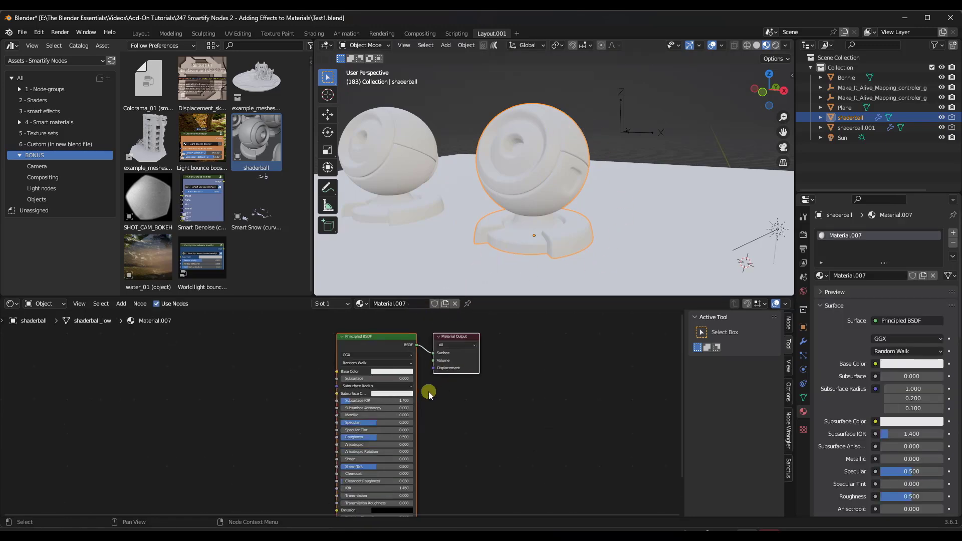
scroll(471, 383, "down", 2)
left_click_drag(464, 359, 555, 367)
left_click(389, 340)
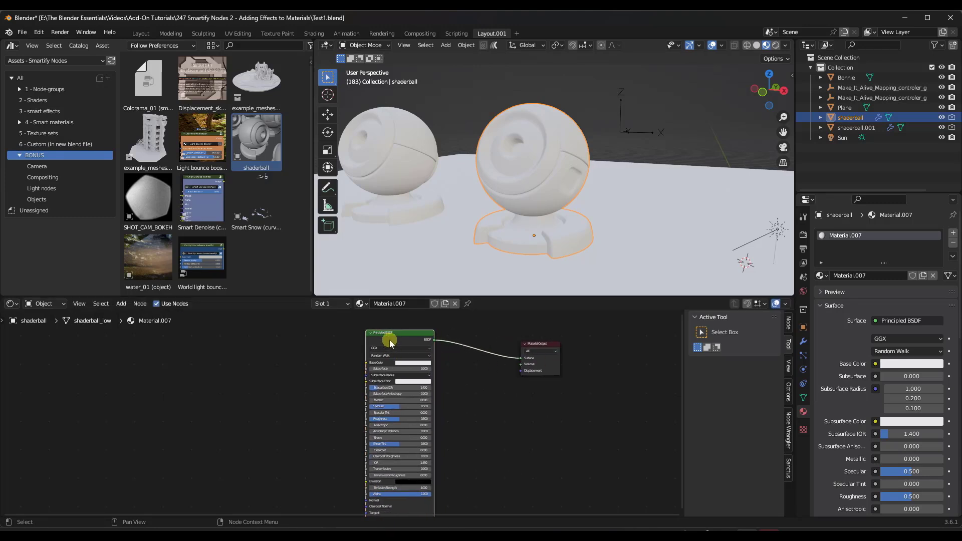
key("x")
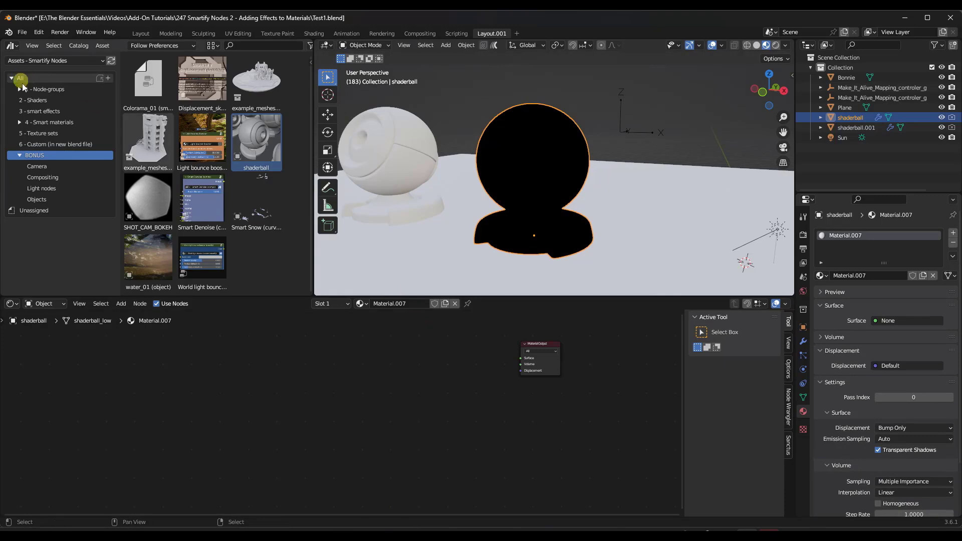
Add the Smart shader (SN) node group and connect its Shader and Displacement outputs to the Material Output's Surface and Displacement inputs.
left_click(38, 100)
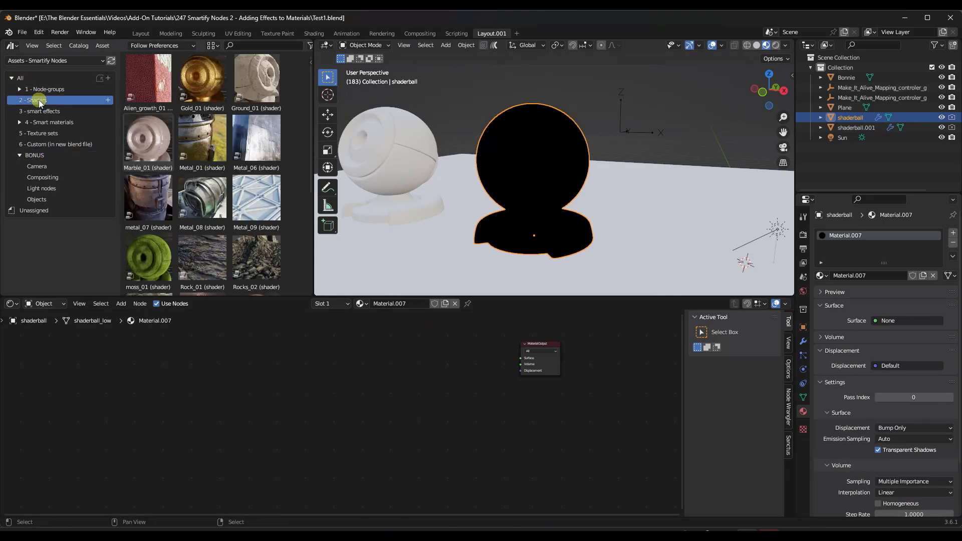
left_click(22, 89)
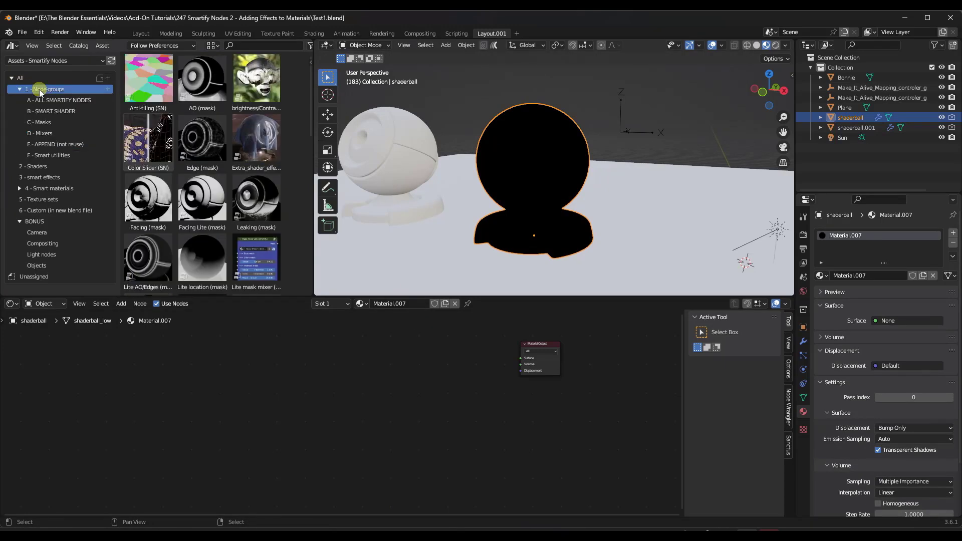
left_click(48, 111)
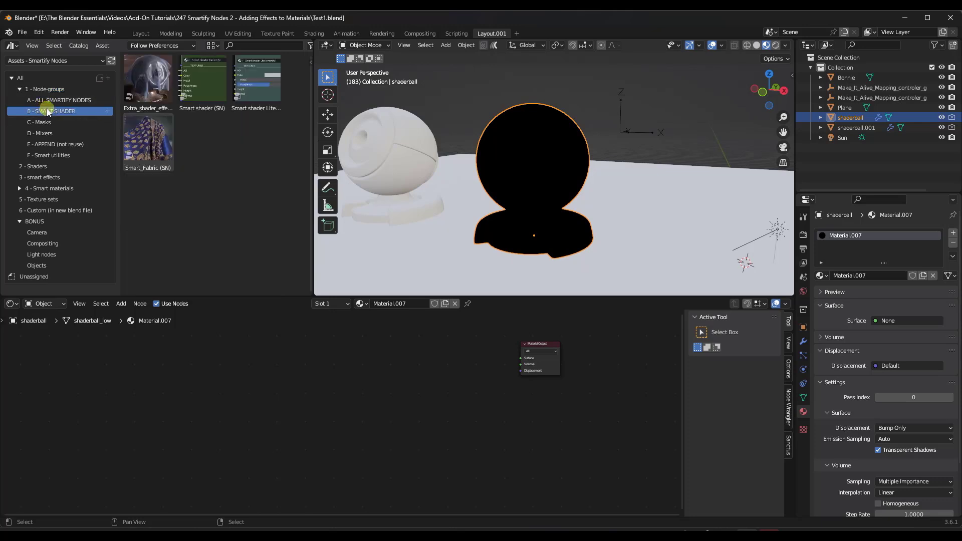
left_click_drag(213, 88, 410, 384)
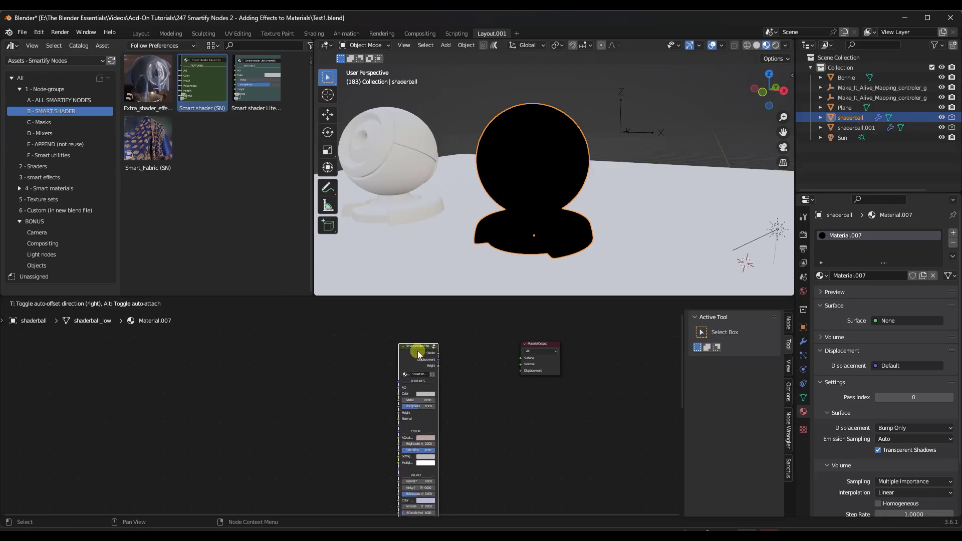
left_click(421, 352)
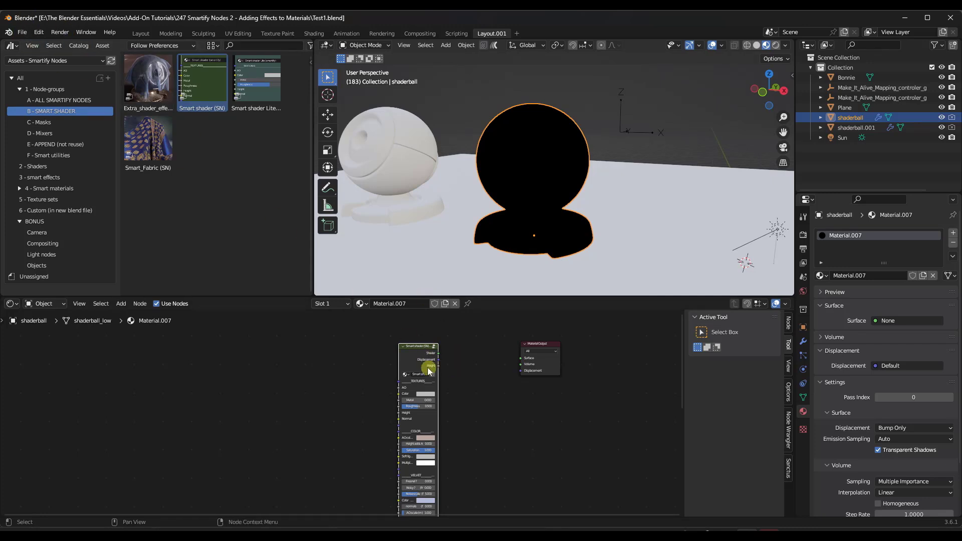
left_click_drag(435, 358, 523, 370)
left_click_drag(434, 353, 528, 359)
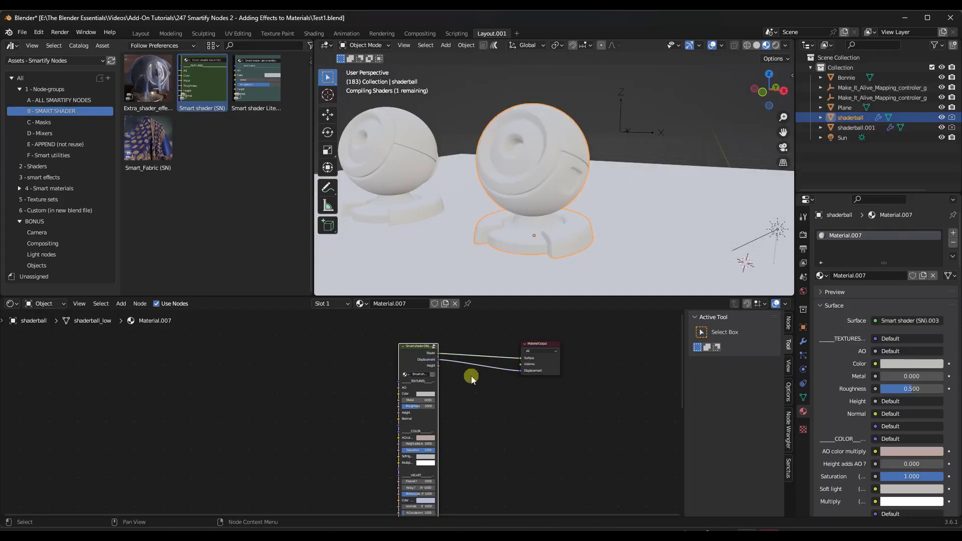
scroll(428, 354, "up", 4)
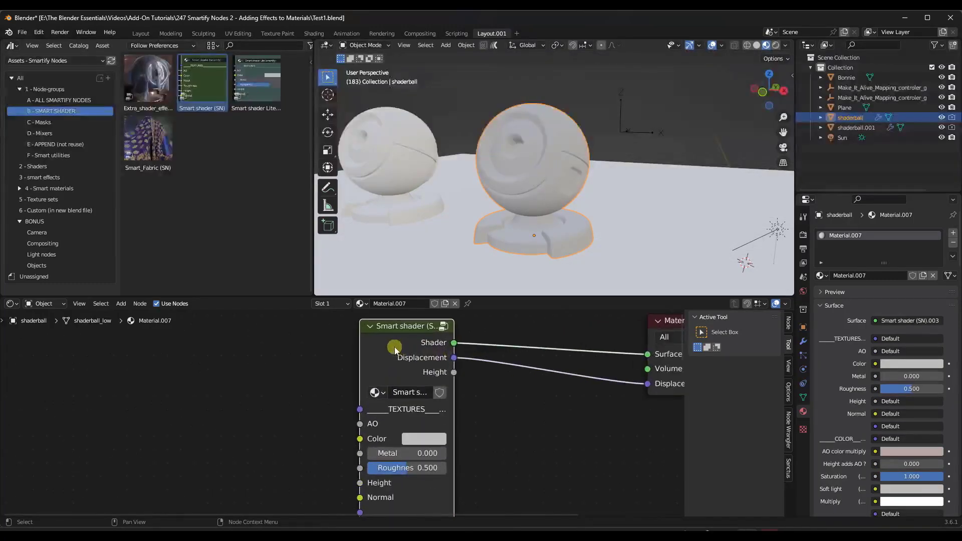
scroll(395, 349, "down", 2)
left_click_drag(596, 362, 646, 361)
Add the Metal_10 texture set to the node tree, placed before the Smart shader node.
scroll(607, 361, "down", 3)
scroll(411, 404, "up", 3)
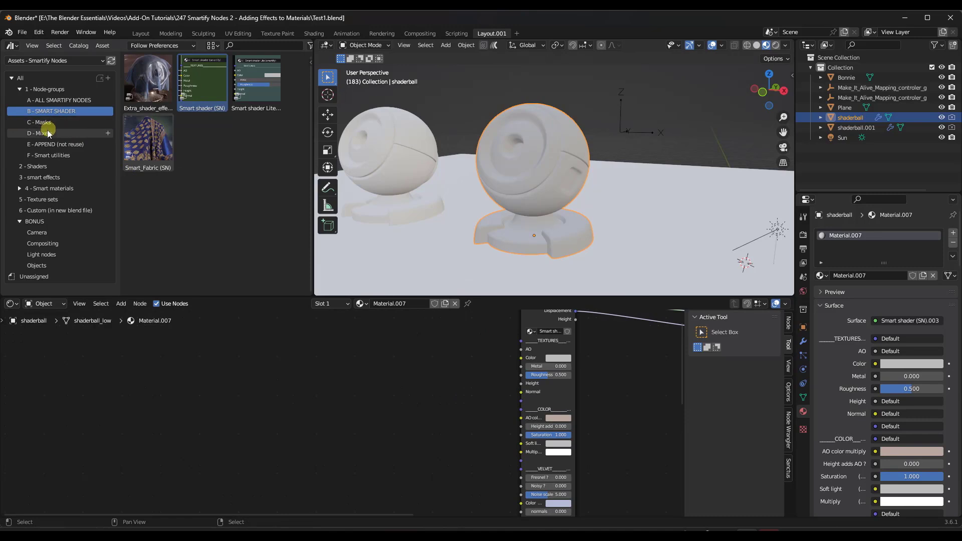
left_click(39, 202)
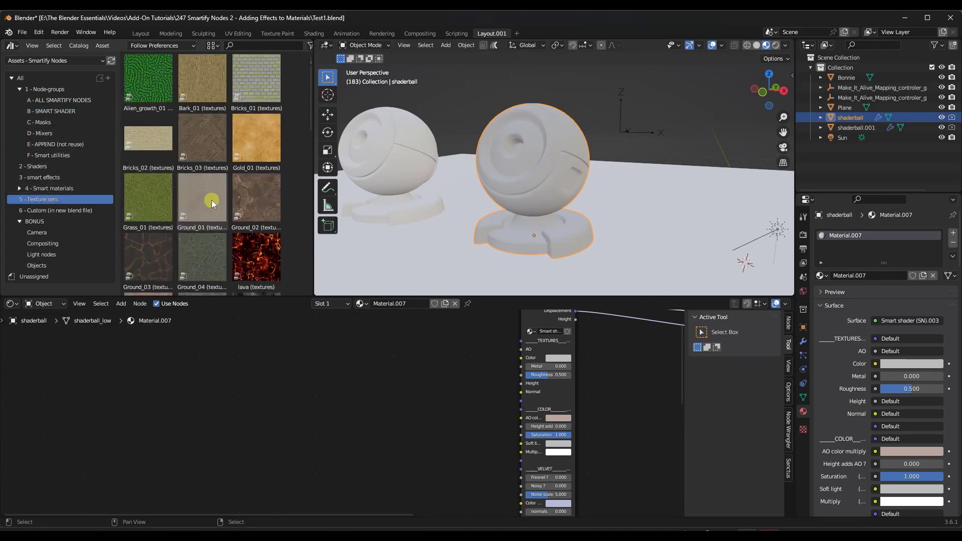
scroll(213, 190, "down", 8)
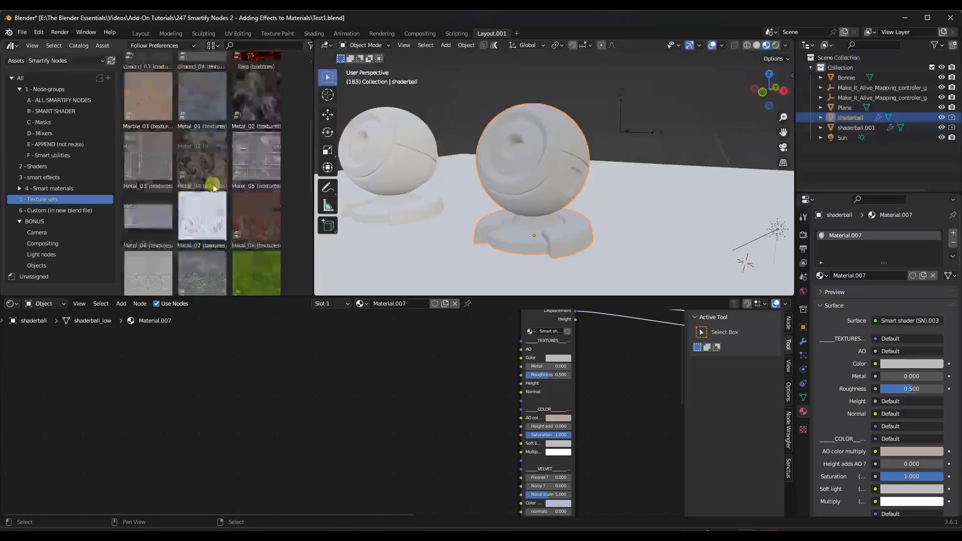
scroll(212, 187, "down", 4)
left_click_drag(199, 171, 327, 384)
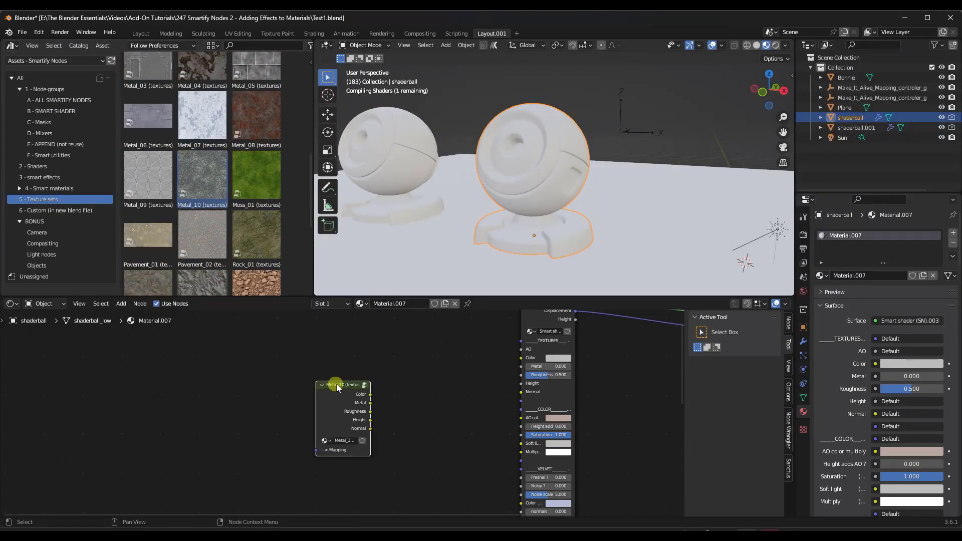
left_click(354, 370)
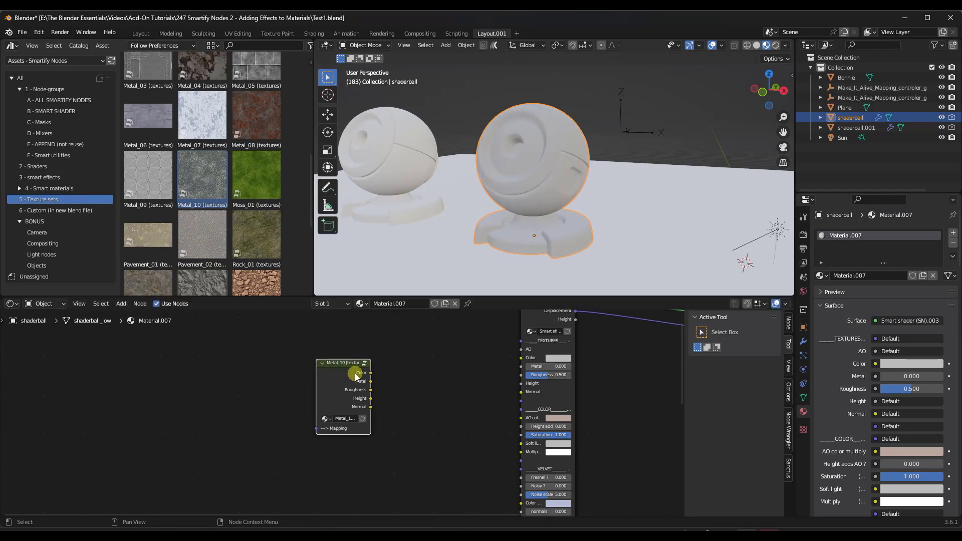
Connect the Metal_10 Color, Metal, Roughness, Height and Normal outputs to the matching Smart shader inputs and inspect the textured shaderball.
right_click_drag(356, 377, 536, 361, "alt")
right_click_drag(367, 383, 528, 387, "alt")
right_click_drag(383, 397, 526, 384, "alt")
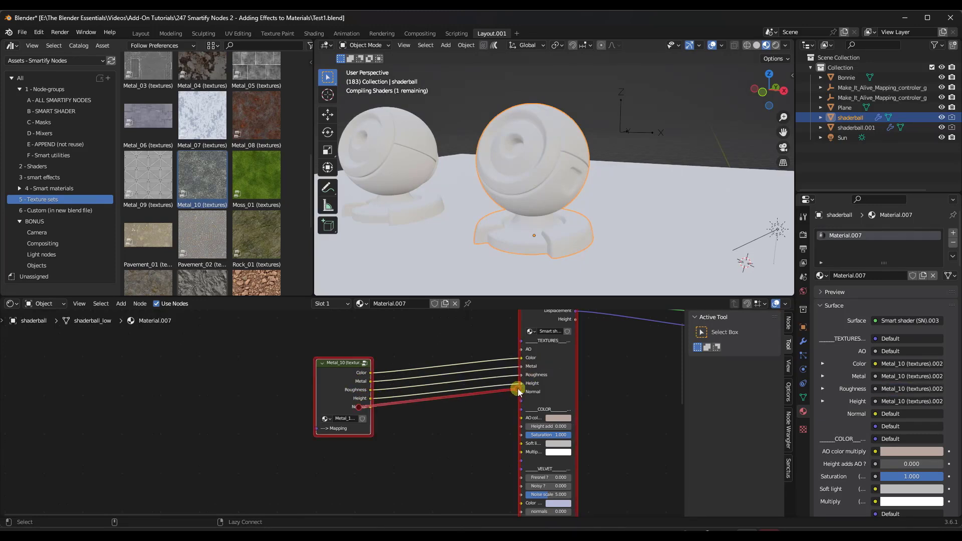
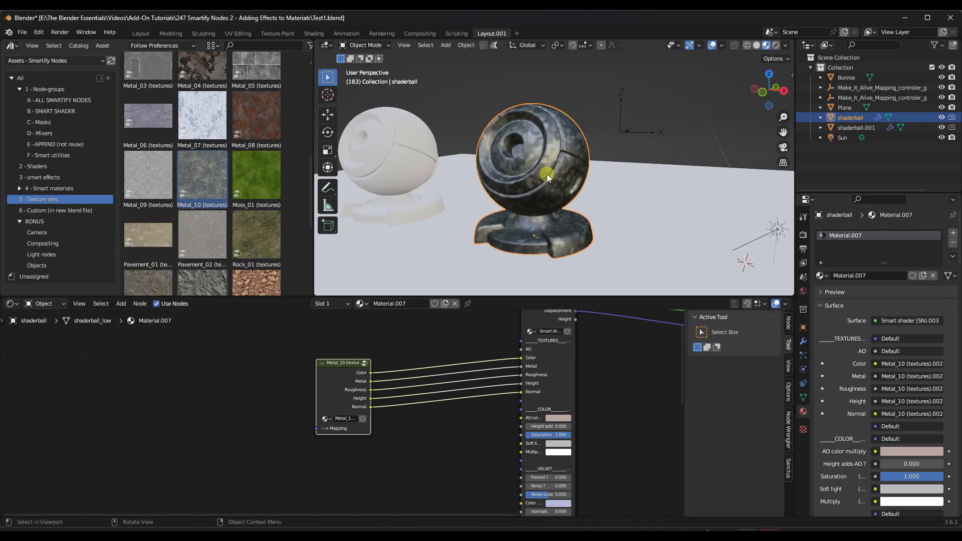
scroll(546, 180, "up", 10)
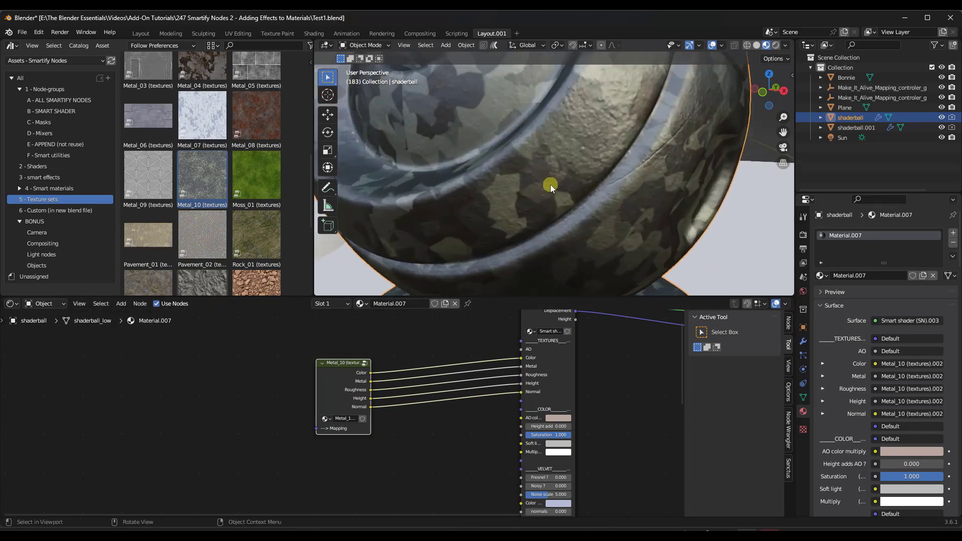
scroll(551, 188, "down", 8)
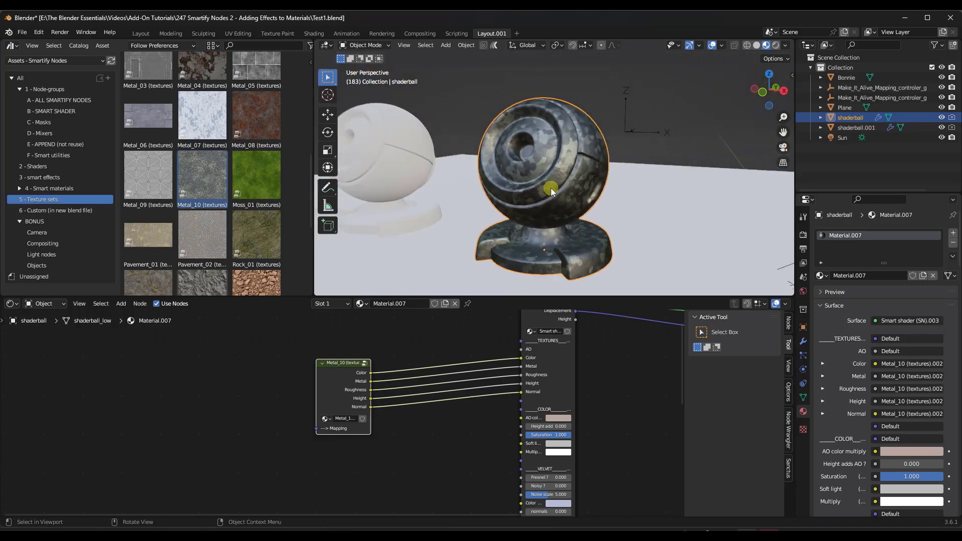
scroll(551, 191, "up", 4)
scroll(551, 192, "down", 2)
scroll(551, 195, "down", 2)
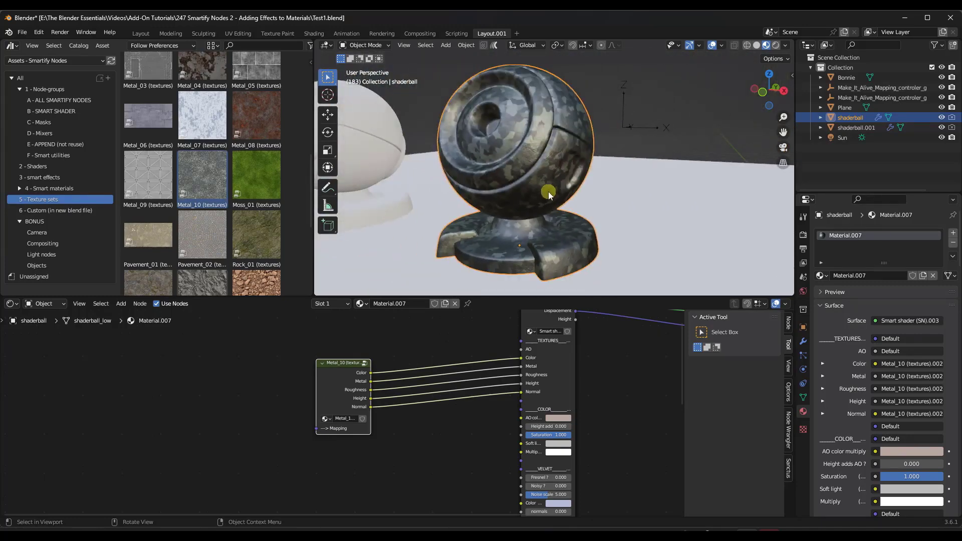
scroll(549, 195, "down", 2)
Add the UV / Box mapping node from the Smart utilities and connect it to the Metal_10 node's Mapping input.
left_click_drag(337, 383, 341, 377)
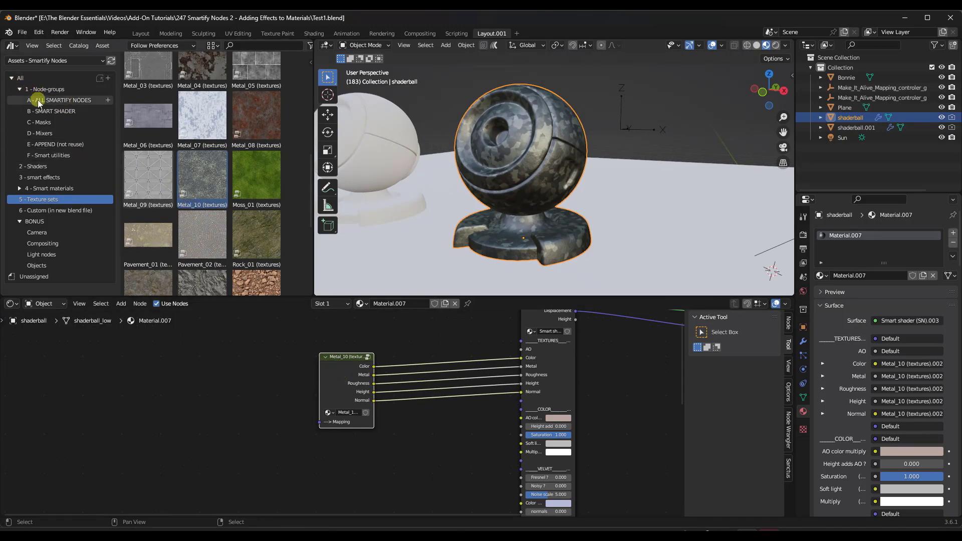
left_click(54, 156)
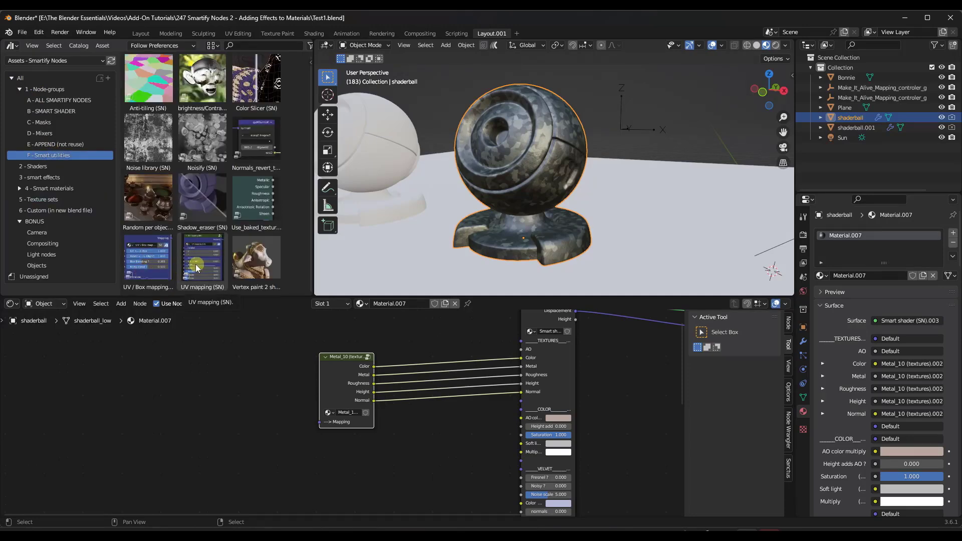
left_click_drag(148, 262, 319, 422)
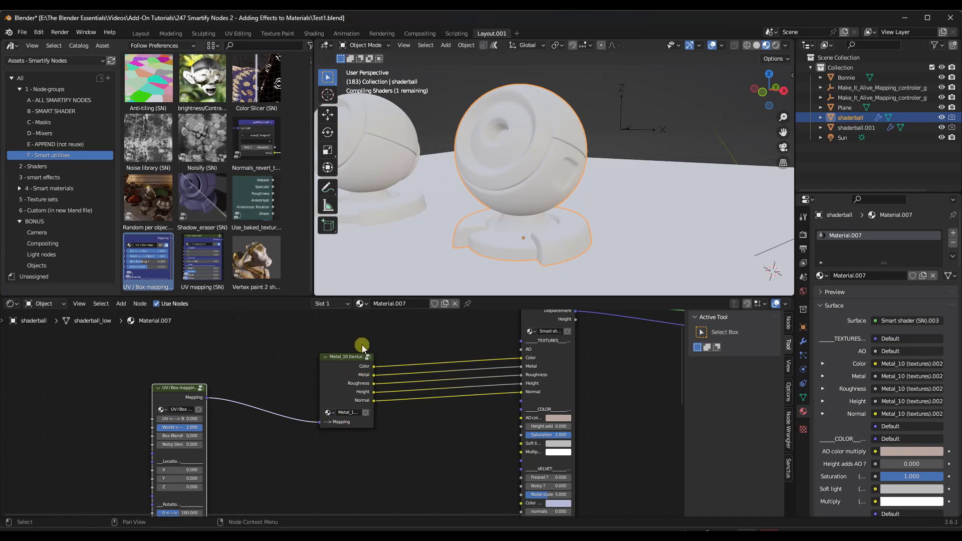
Set the UV / Box mapping node's scale to Bigger 1.675 and Smaller 2.875, and inspect the texture on the shaderball.
scroll(230, 464, "up", 5)
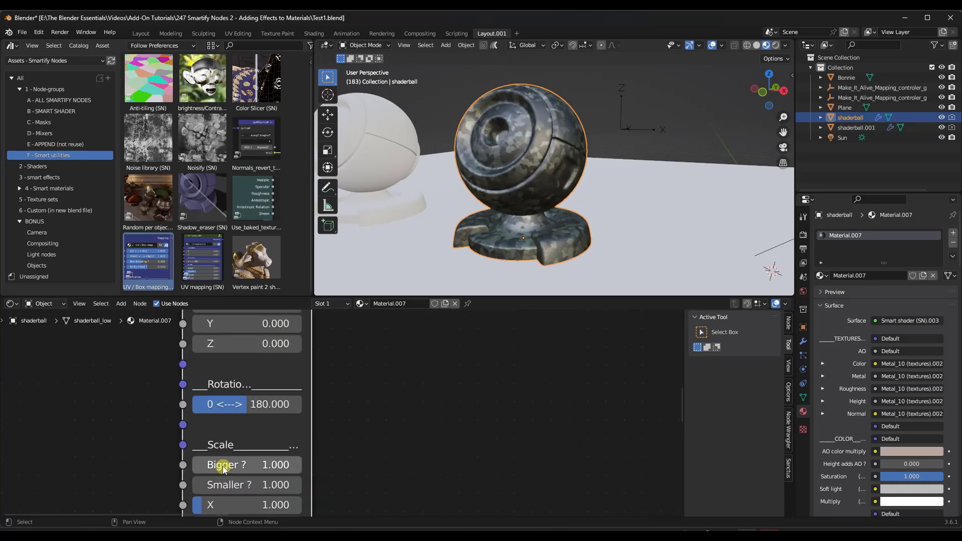
left_click_drag(224, 470, 483, 239)
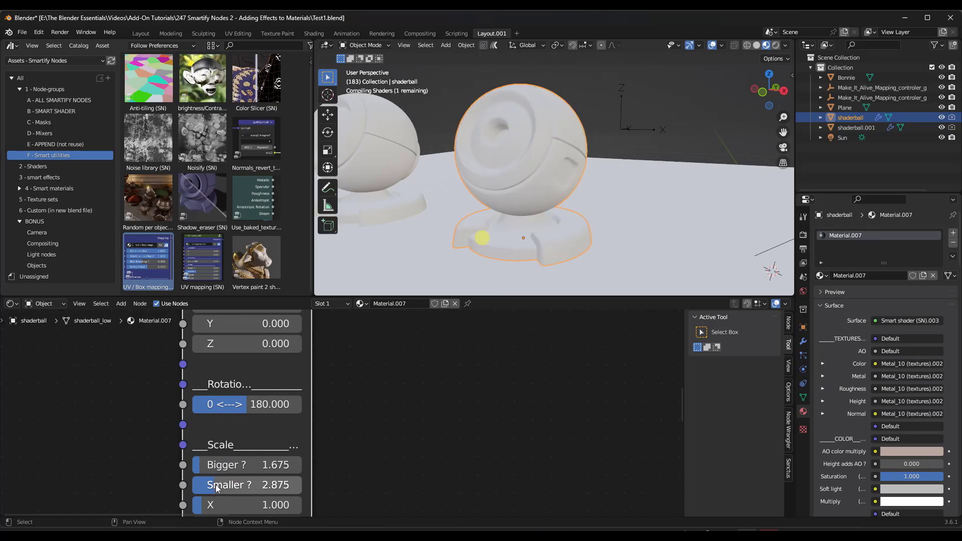
scroll(518, 171, "up", 5)
middle_click_drag(521, 170, 627, 169)
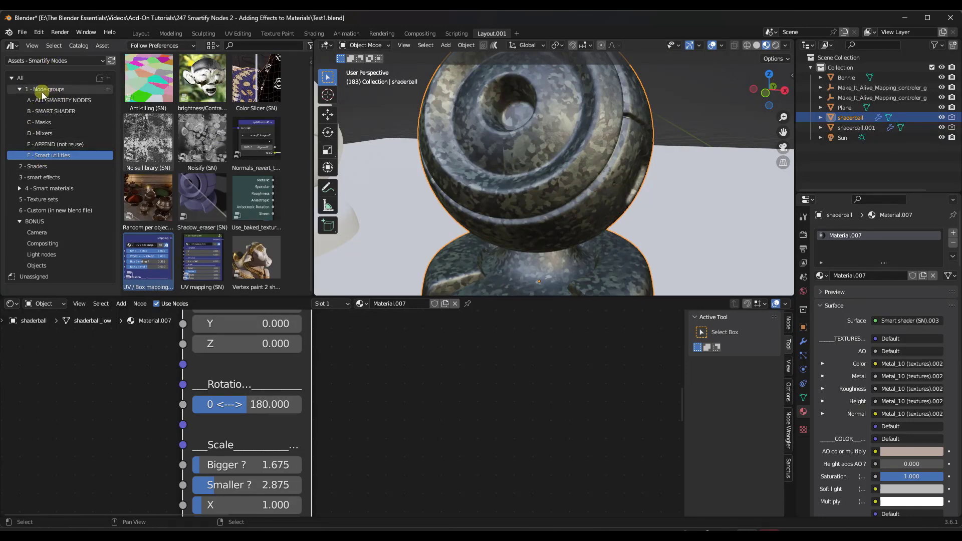
Add the Glowing_growth smart effect between the Smart shader and Material Output nodes, moving Material Output away to make room.
left_click(40, 166)
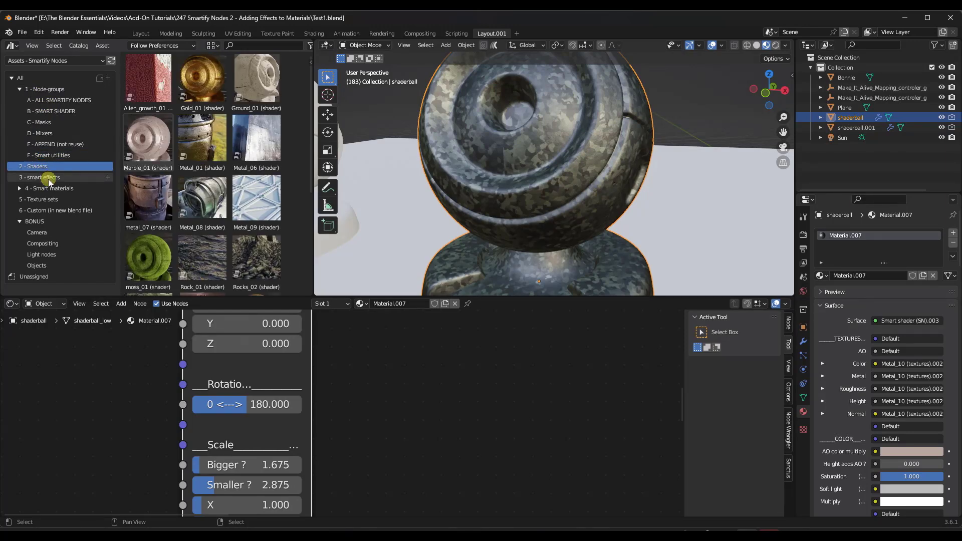
left_click(45, 178)
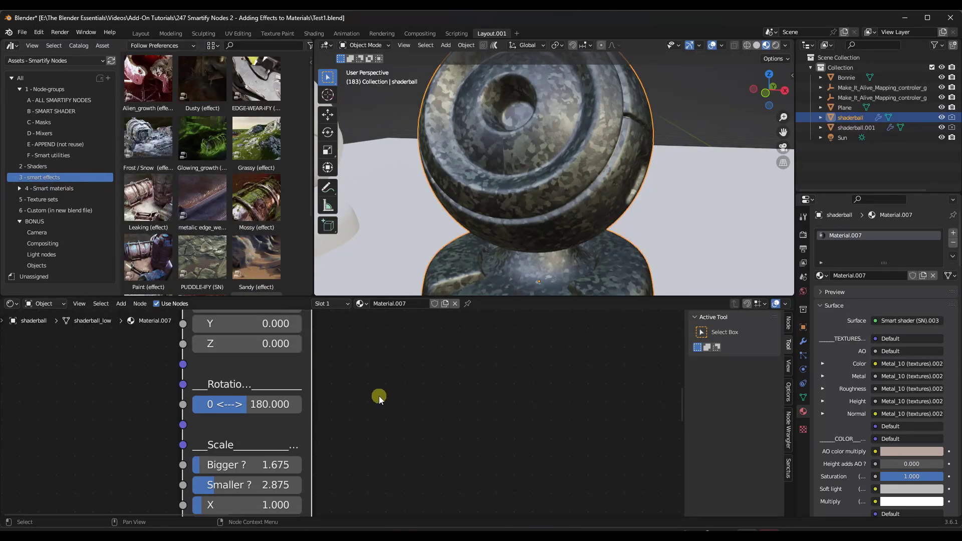
scroll(379, 397, "down", 5)
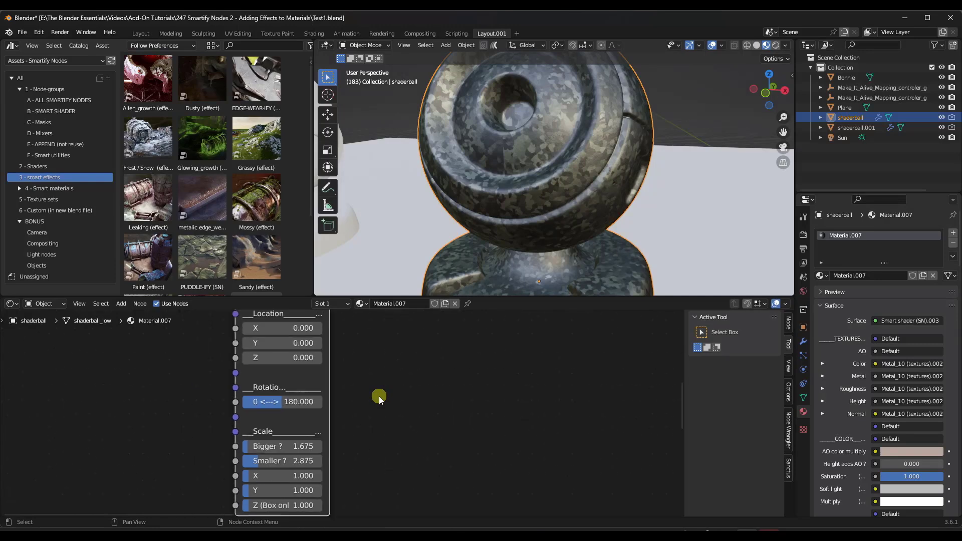
scroll(522, 375, "down", 2)
middle_click_drag(522, 376, 363, 422)
scroll(467, 385, "down", 5, "ctrl")
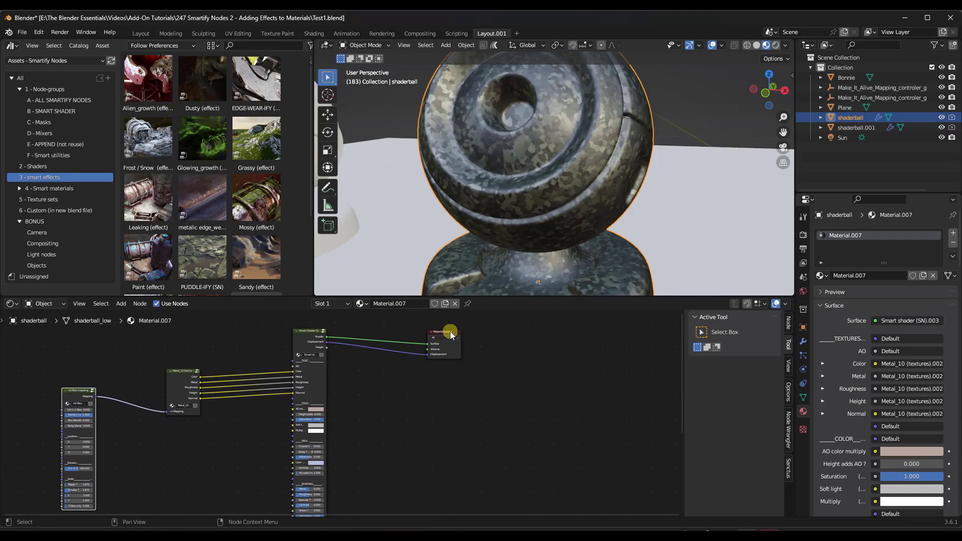
left_click_drag(450, 335, 499, 343)
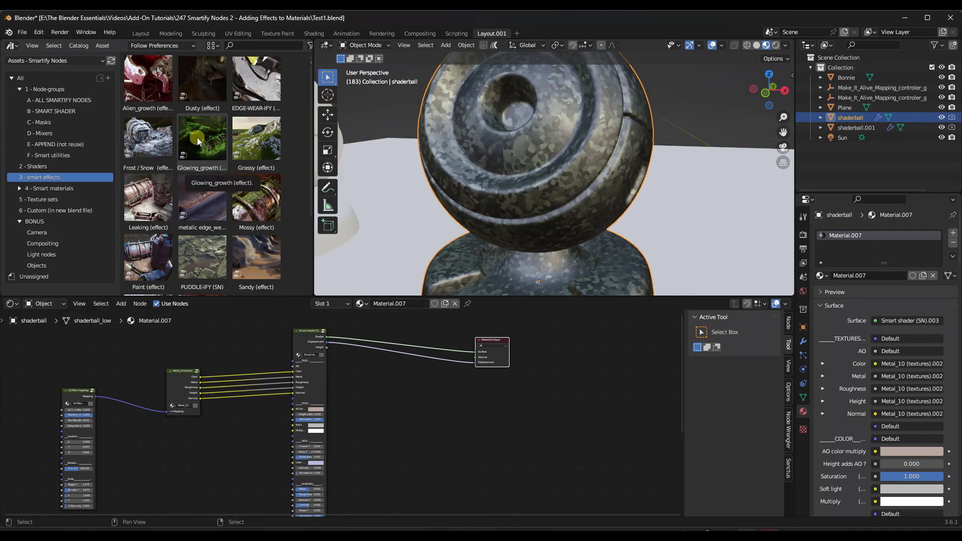
left_click_drag(203, 141, 406, 396)
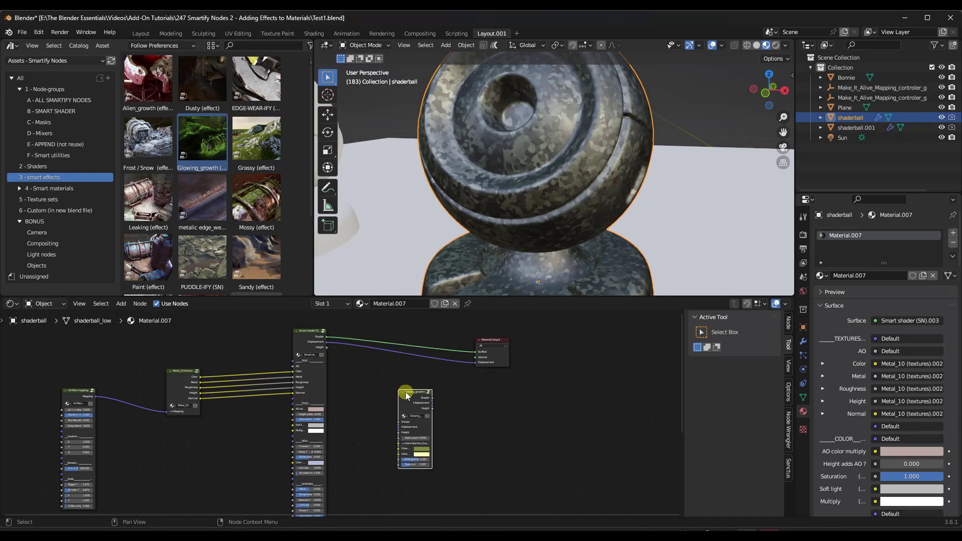
left_click(408, 386)
Route the Smart shader's Shader and Displacement outputs through the matching Glowing_growth inputs and outputs to the Material Output's Surface and Displacement.
scroll(476, 371, "up", 1)
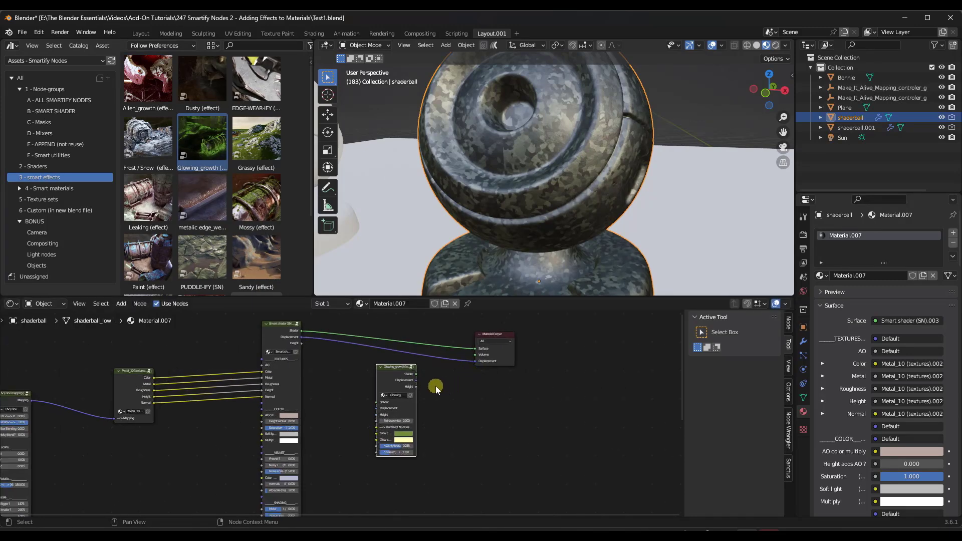
scroll(436, 361, "up", 4)
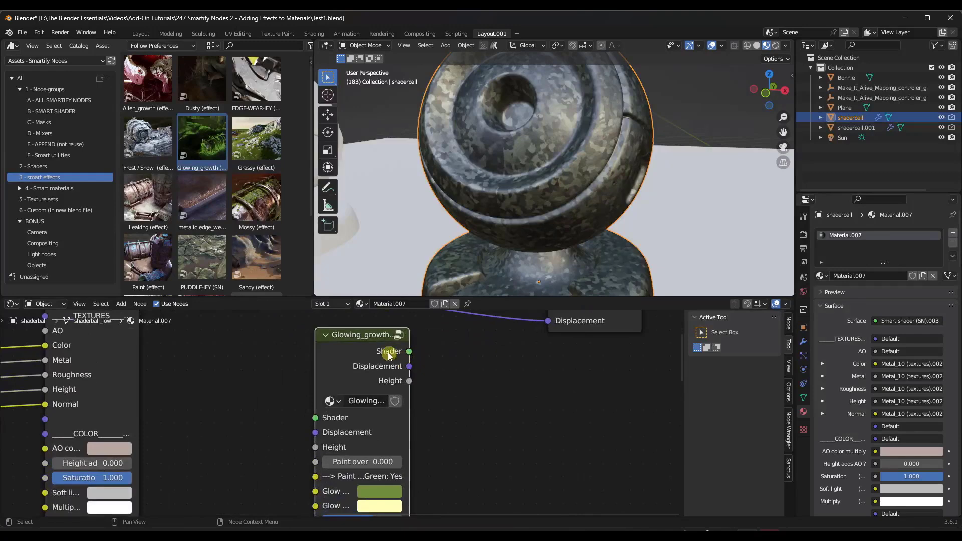
scroll(421, 386, "down", 4)
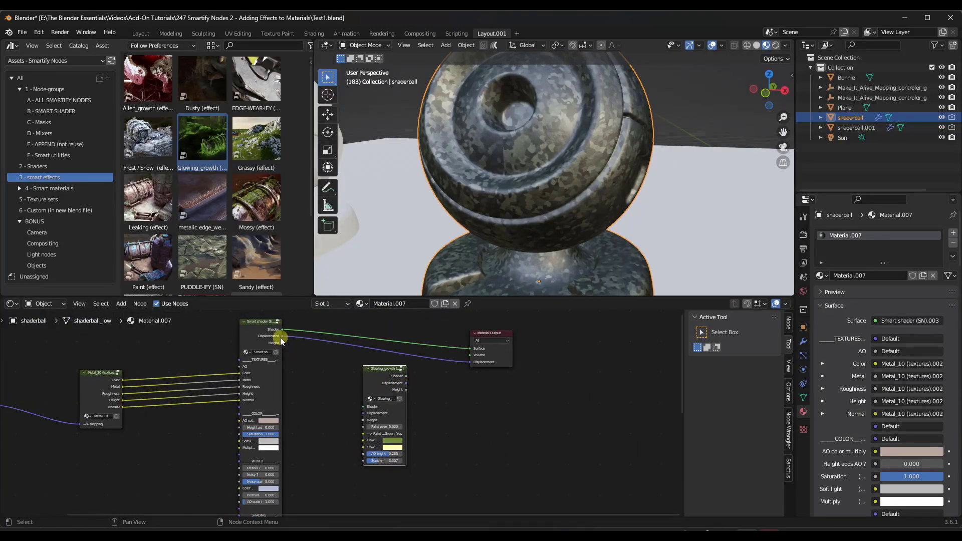
left_click_drag(281, 339, 364, 413)
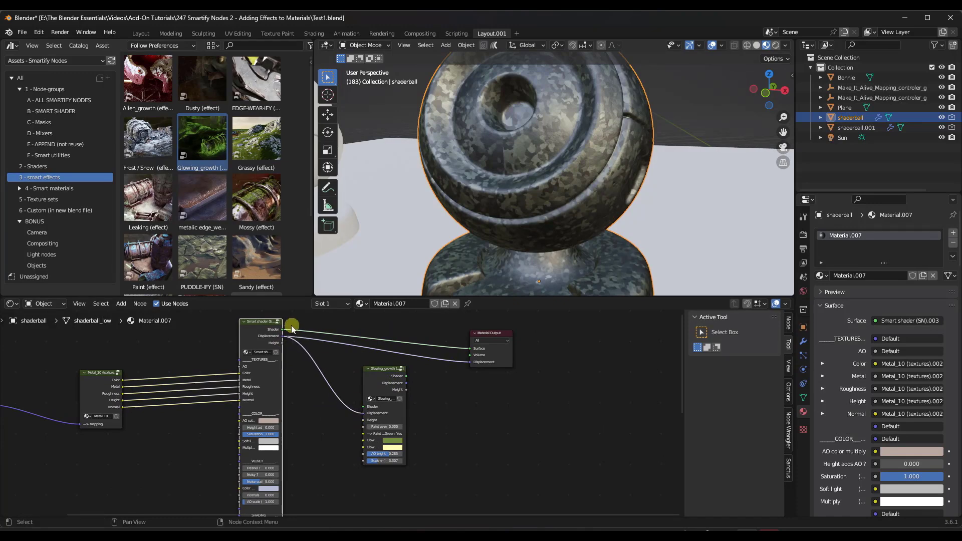
left_click_drag(281, 330, 363, 407)
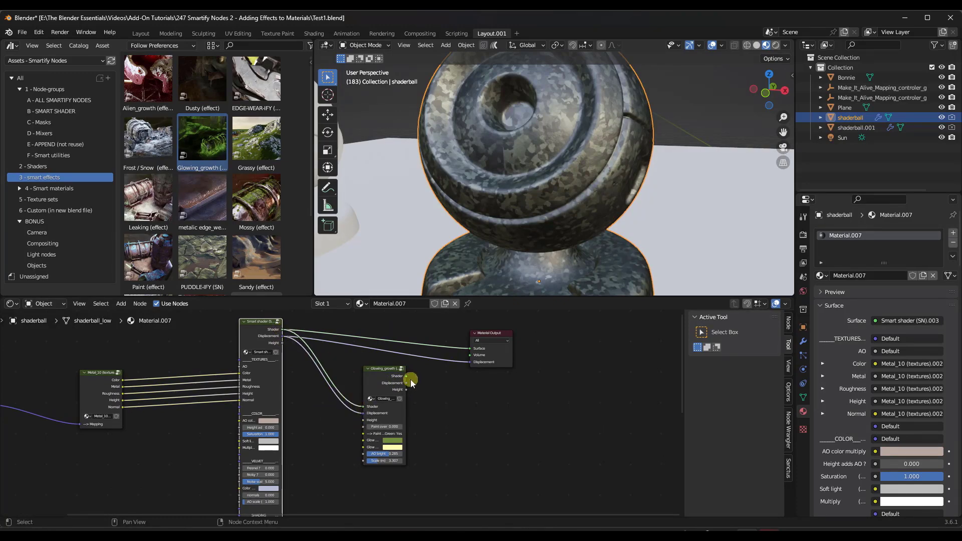
left_click_drag(405, 376, 469, 349)
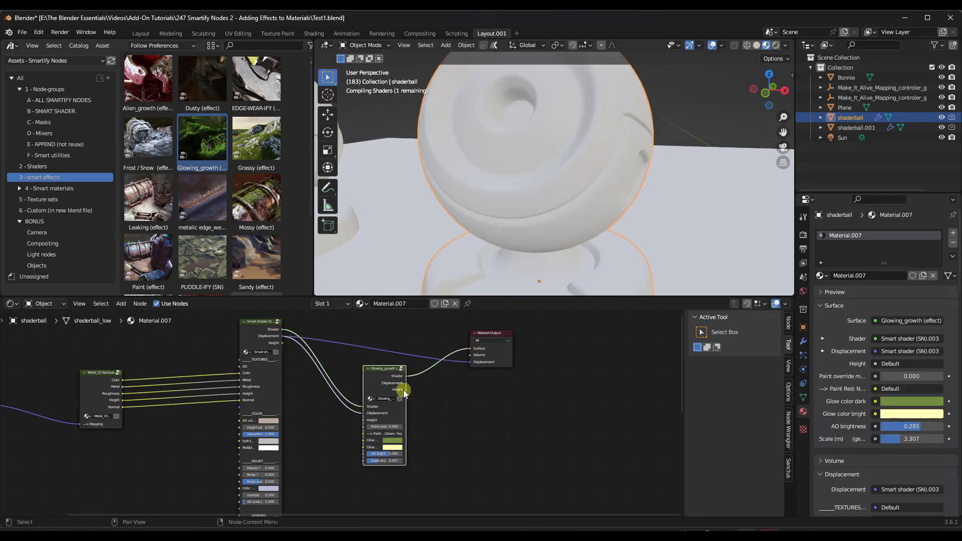
left_click_drag(405, 383, 470, 363)
Rearrange the Glowing_growth and Material Output nodes, spacing them farther from the Smart shader.
scroll(395, 401, "up", 6)
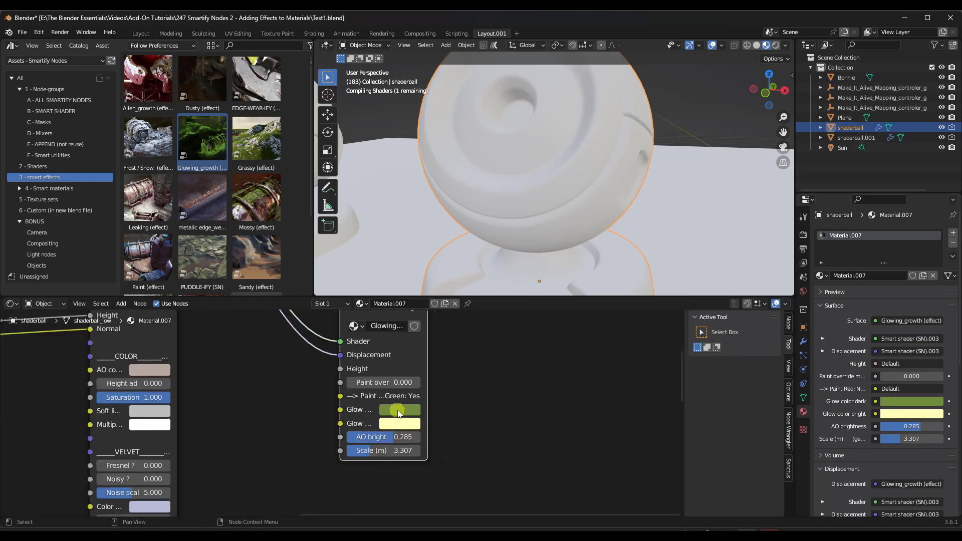
scroll(405, 391, "down", 4)
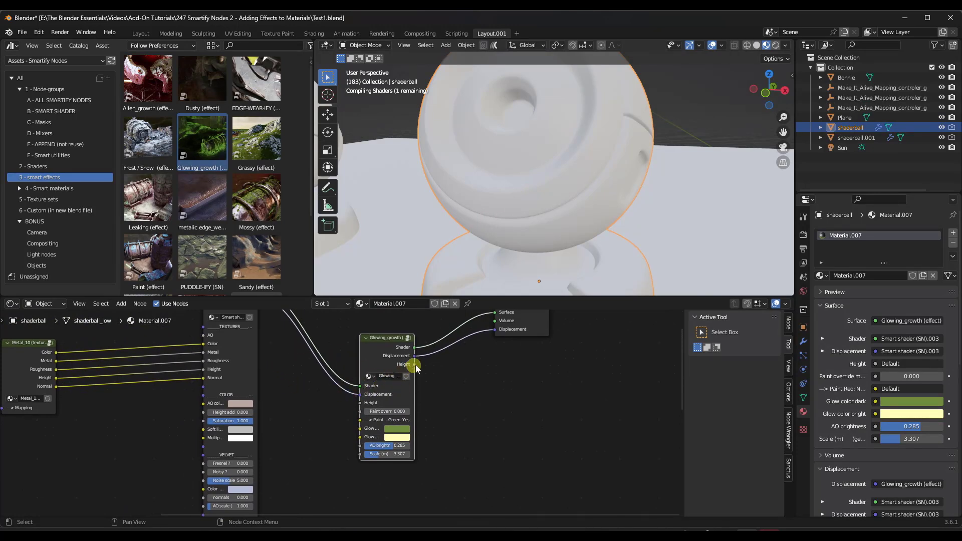
middle_click_drag(517, 321, 506, 397)
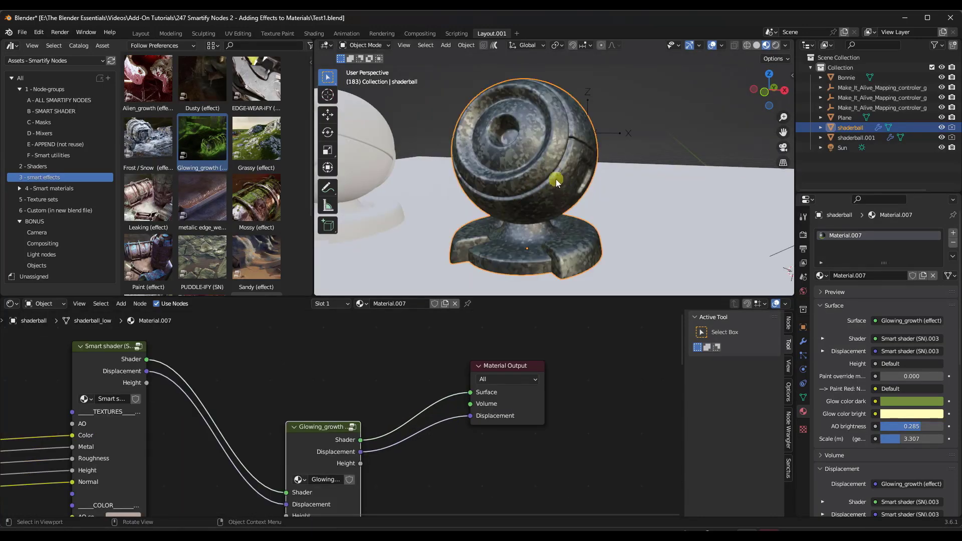
mouse_move(556, 181)
middle_mouse_down()
mouse_move(528, 175)
mouse_move(561, 176)
mouse_move(545, 181)
middle_mouse_up()
scroll(545, 181, "up", 5)
scroll(543, 181, "down", 5)
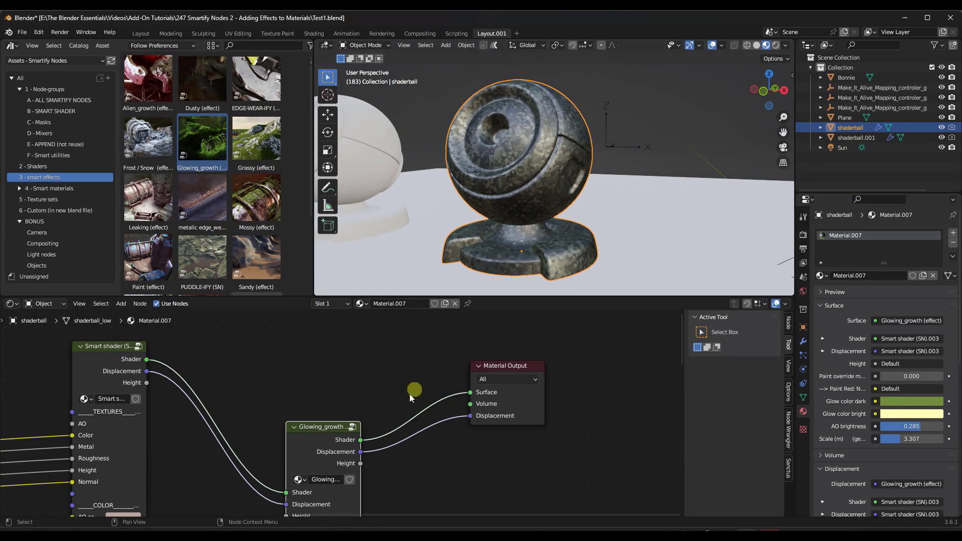
left_click_drag(324, 427, 354, 365)
scroll(380, 363, "down", 1)
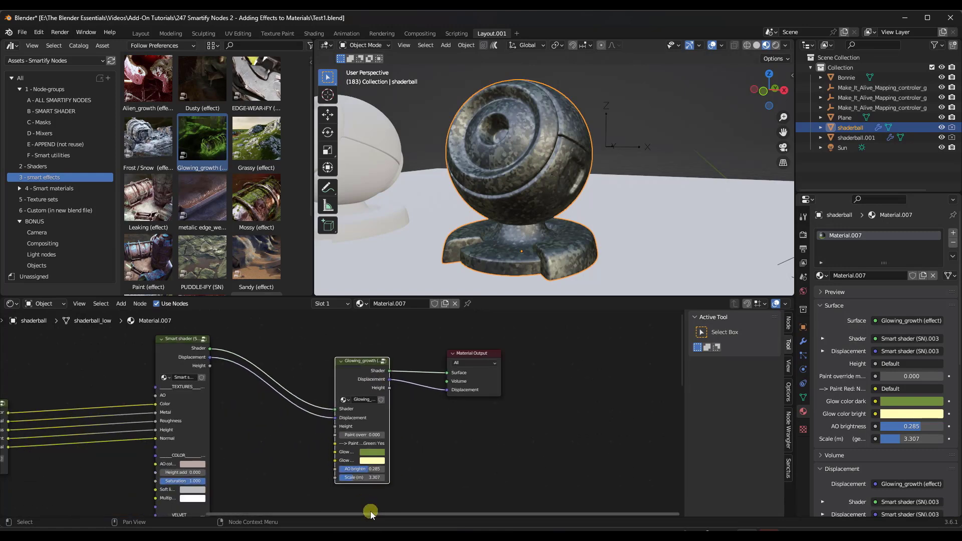
middle_click_drag(371, 511, 374, 457)
scroll(292, 407, "down", 3)
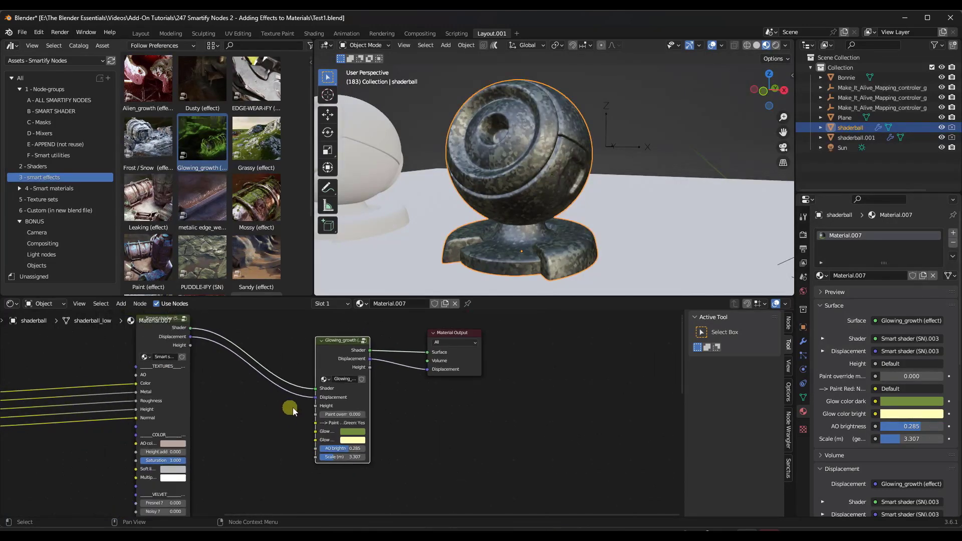
left_click_drag(451, 345, 507, 361)
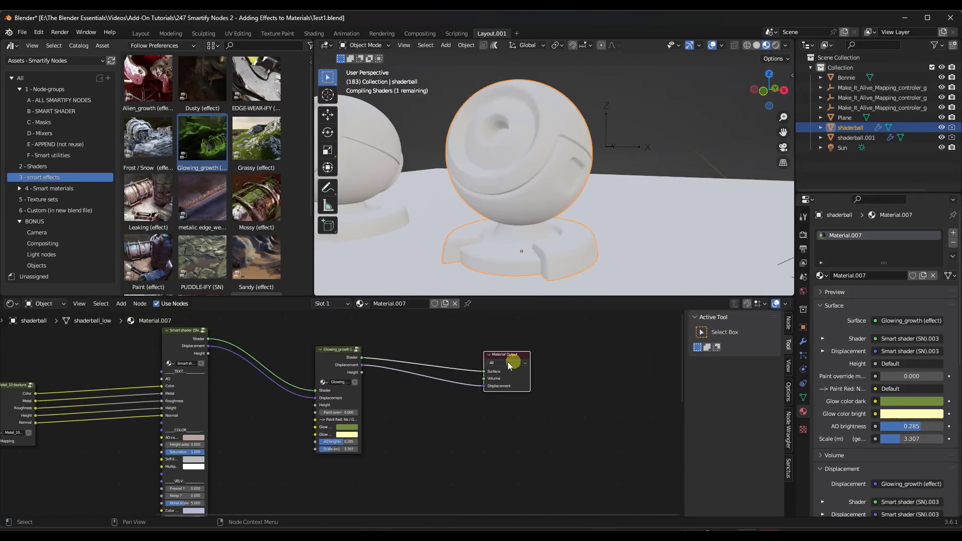
left_click_drag(330, 359, 410, 379)
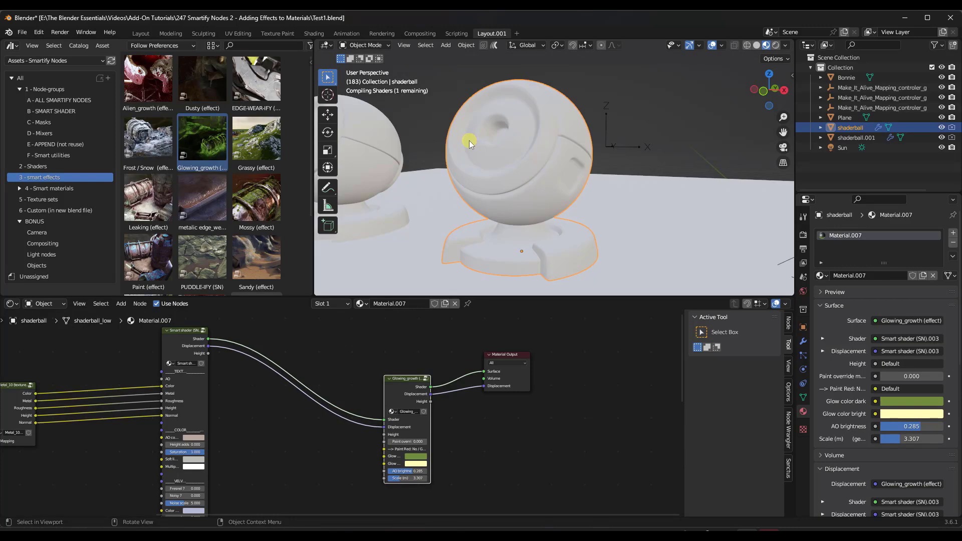
Switch the viewport to Rendered shading and set the Glowing_growth effect's Scale to 0.584.
left_click(776, 47)
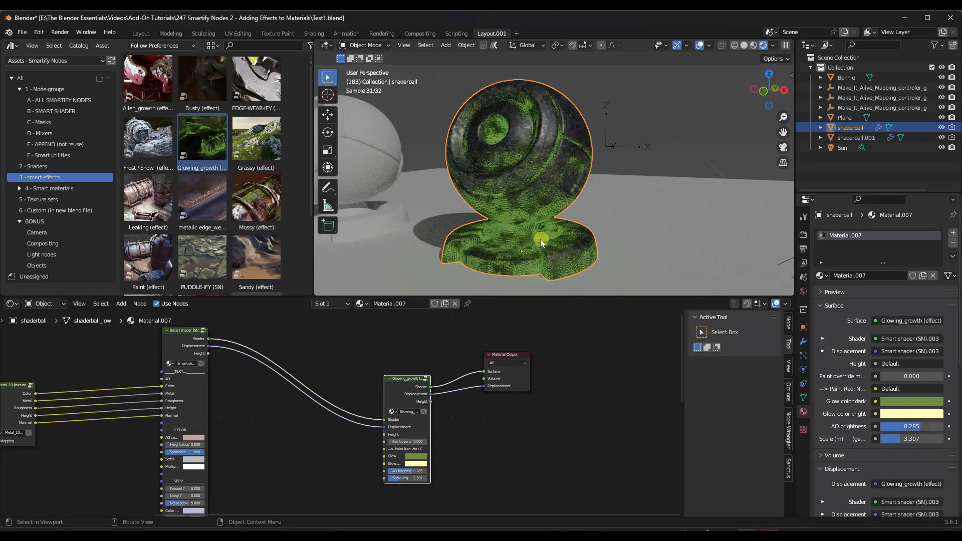
scroll(405, 481, "up", 5)
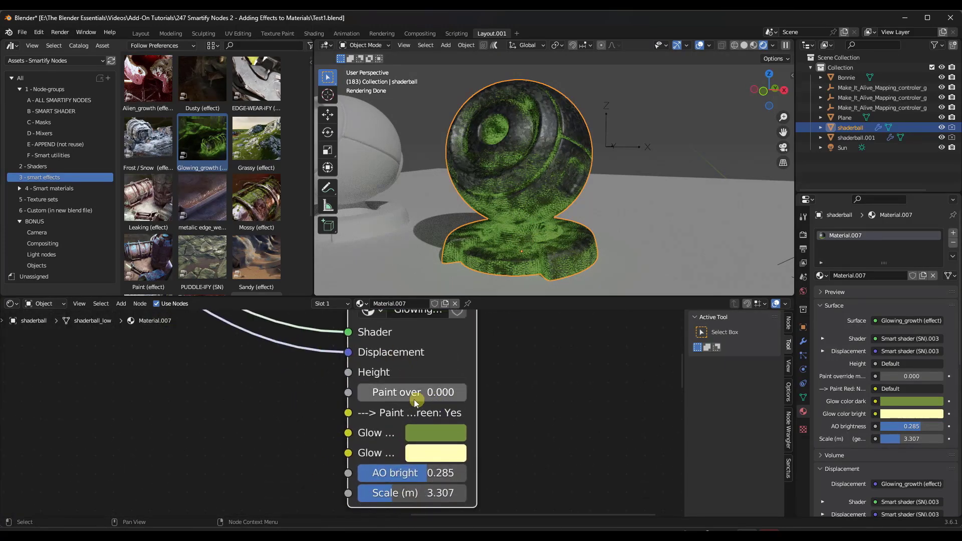
scroll(395, 381, "down", 5)
scroll(422, 451, "up", 6)
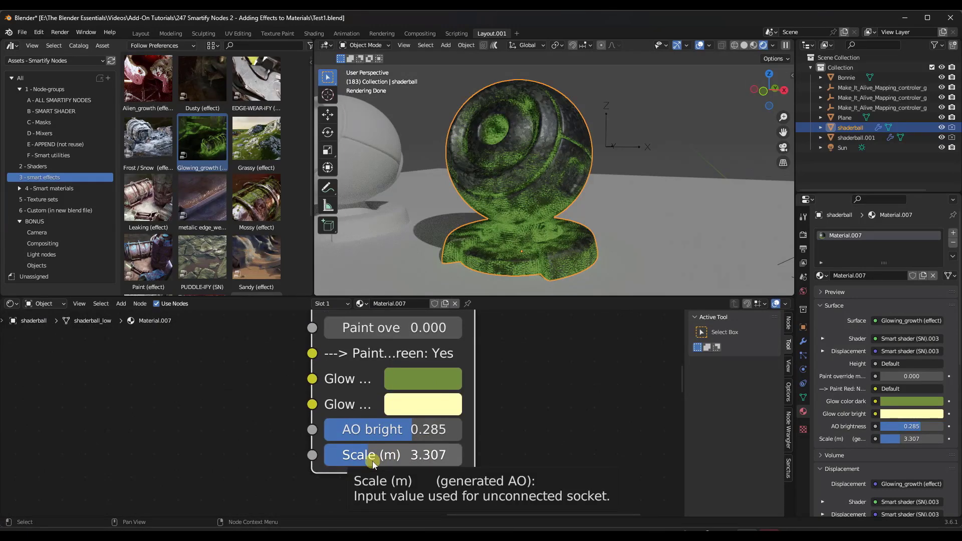
left_click_drag(372, 463, 564, 215)
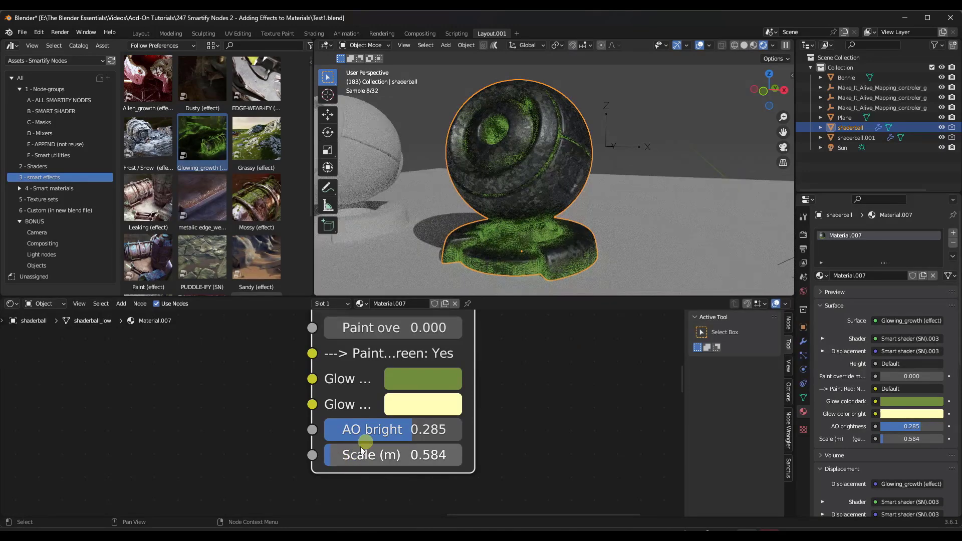
Set the Glowing_growth AO brightness to 0.868 after trying 0.168, and try a Scale of 5.369 before restoring 0.584.
left_click(411, 435)
left_click_drag(411, 438, 439, 415)
left_click(463, 179)
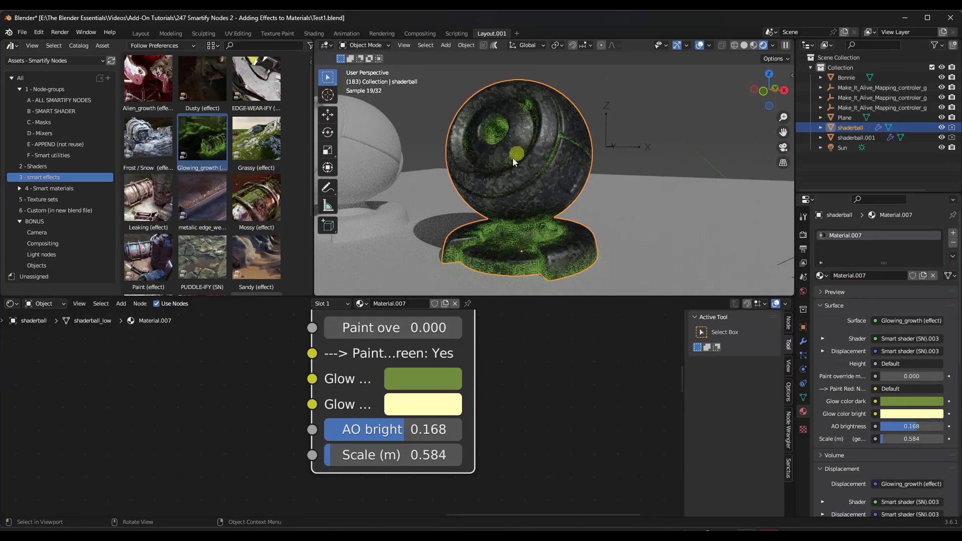
left_click_drag(405, 437, 457, 306)
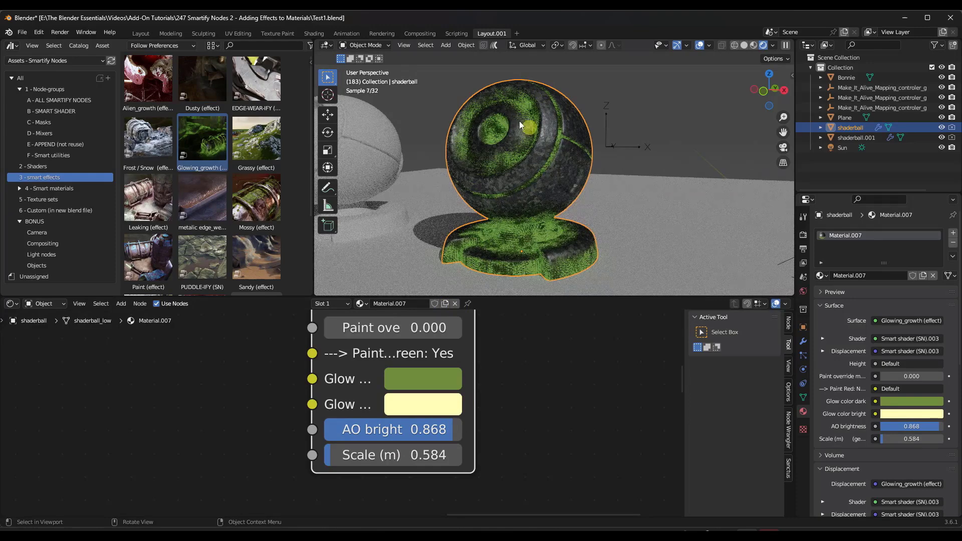
left_click_drag(337, 454, 449, 335)
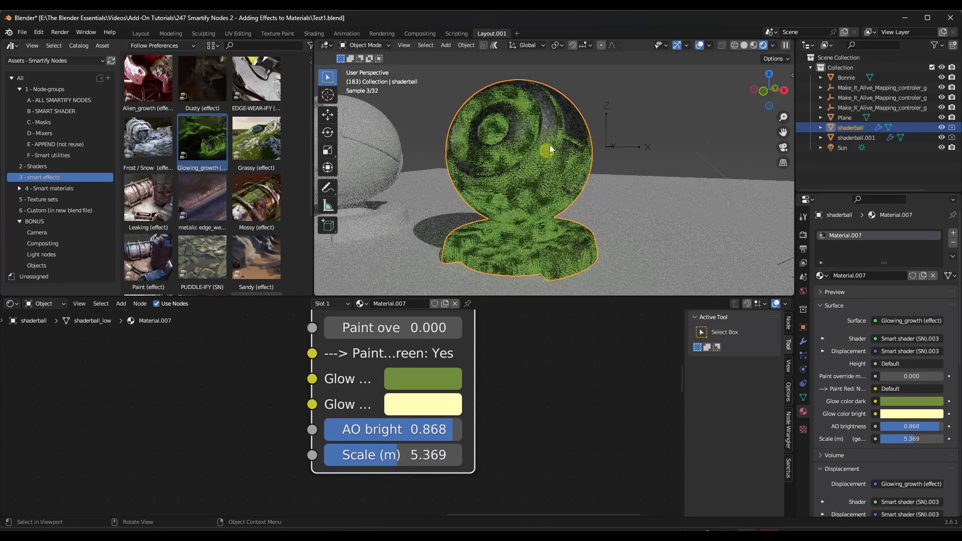
left_click_drag(393, 462, 553, 339)
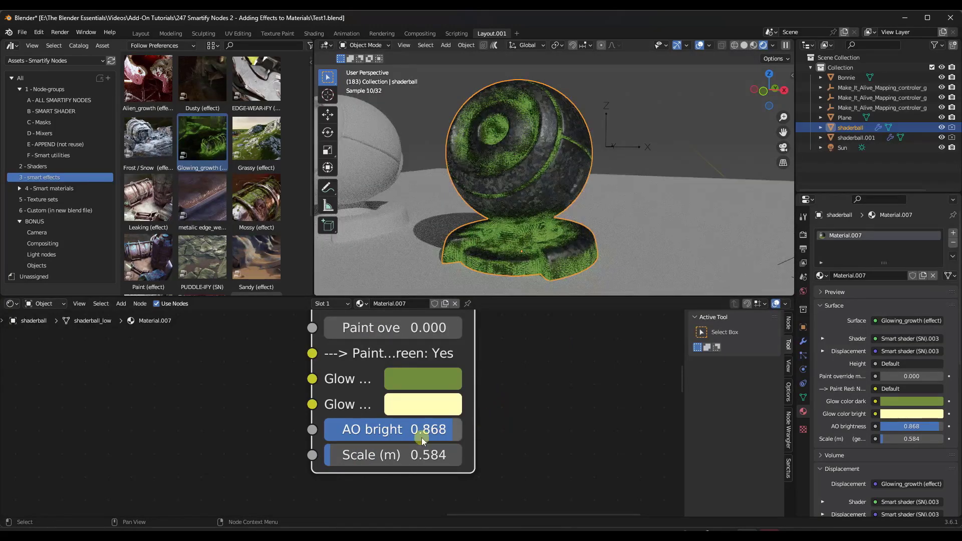
Add the Mossy smart effect between the Smart shader and Glowing_growth nodes, moving Glowing_growth and Material Output aside.
scroll(415, 427, "down", 2)
scroll(416, 416, "down", 4)
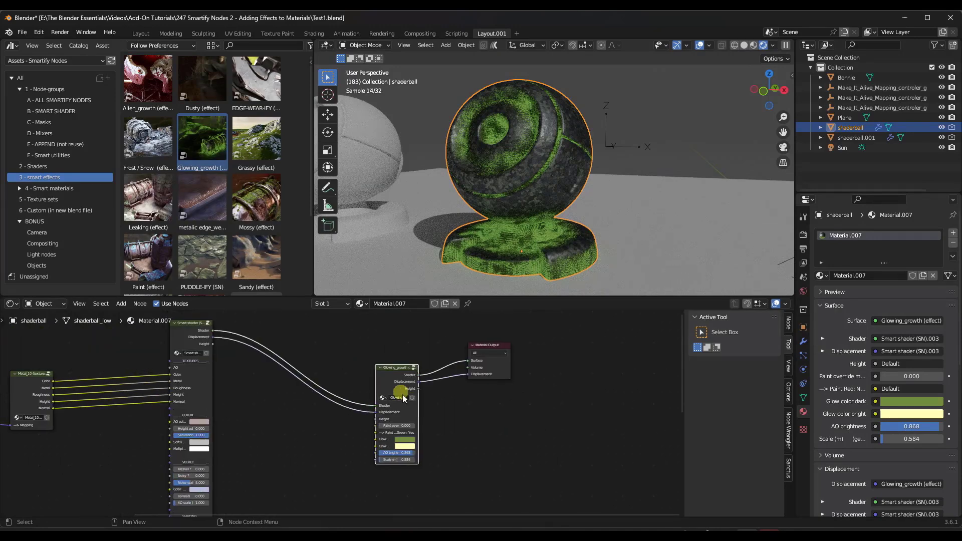
left_click_drag(403, 379, 378, 422)
left_click_drag(505, 366, 562, 352)
left_click_drag(260, 197, 375, 338)
left_click(379, 346)
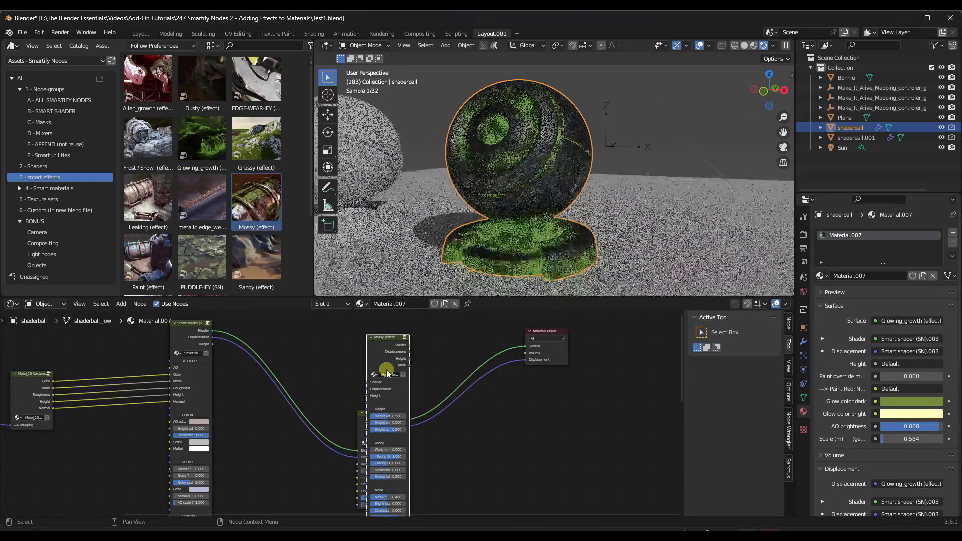
left_click_drag(364, 429, 454, 463)
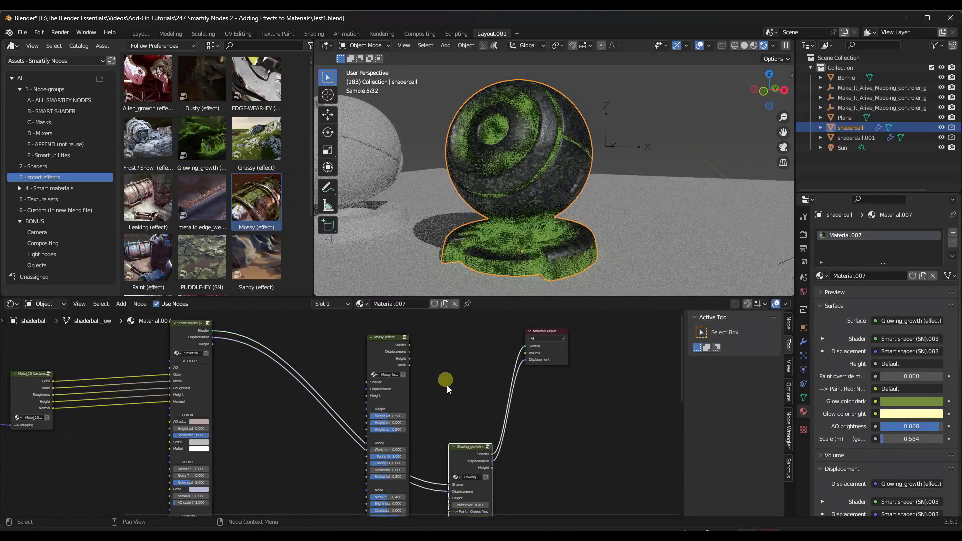
Link the Smart shader's Shader and Displacement outputs into Mossy, and Mossy's matching outputs into the Material Output's Surface and Displacement.
left_click_drag(212, 335, 367, 382)
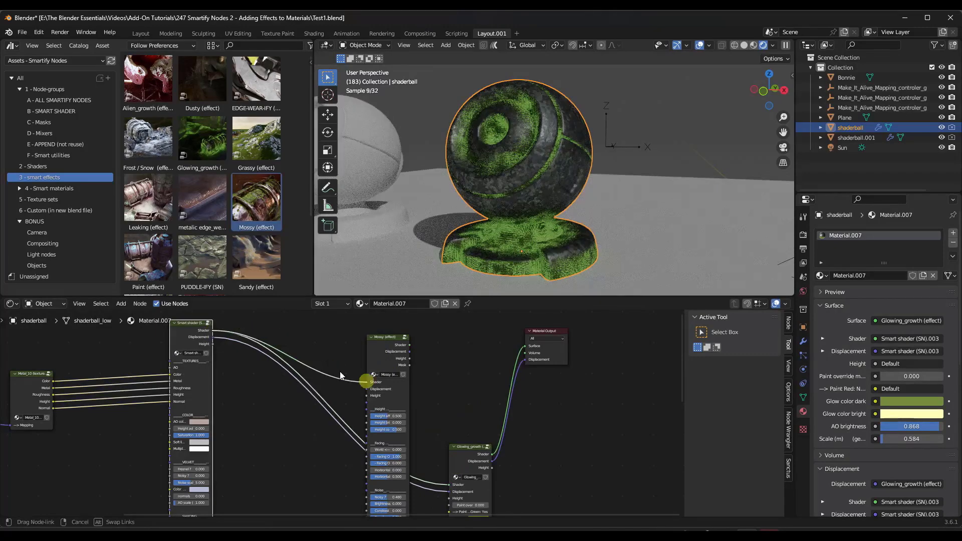
left_click_drag(213, 338, 367, 389)
scroll(406, 358, "up", 2)
scroll(409, 359, "up", 2)
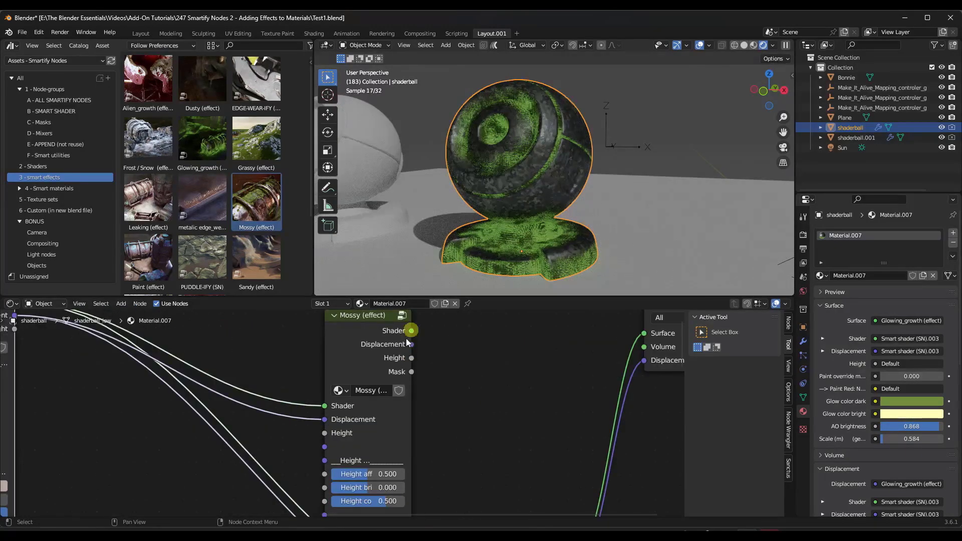
left_click_drag(411, 330, 644, 333)
left_click_drag(410, 345, 644, 360)
left_click(520, 175)
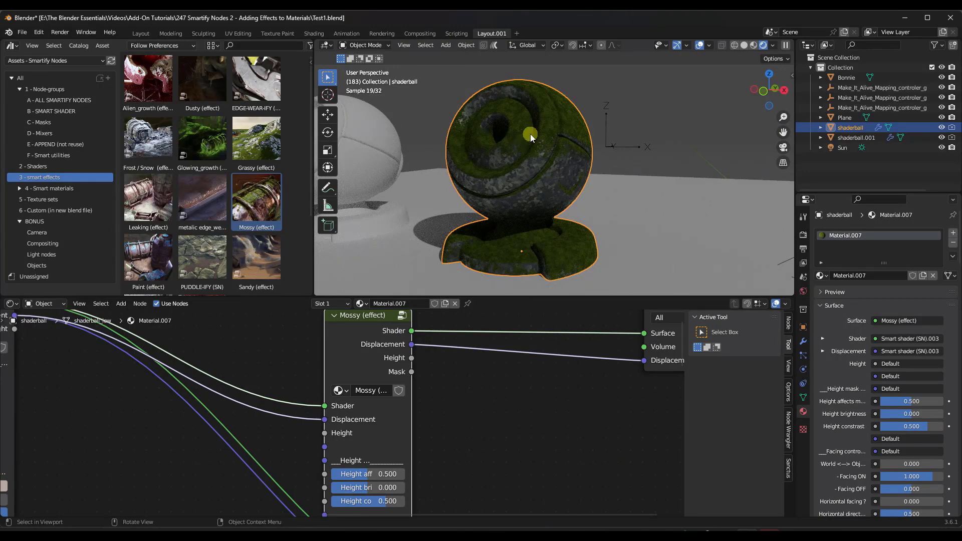
Select the Sun light in the scene and set its Strength to 5.
scroll(537, 188, "down", 4)
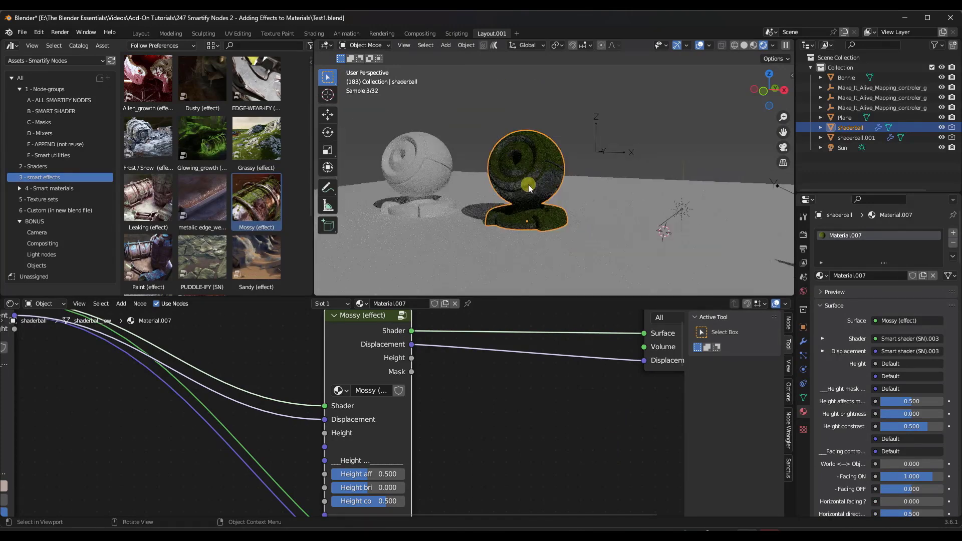
middle_click_drag(528, 184, 528, 185)
left_click(687, 210)
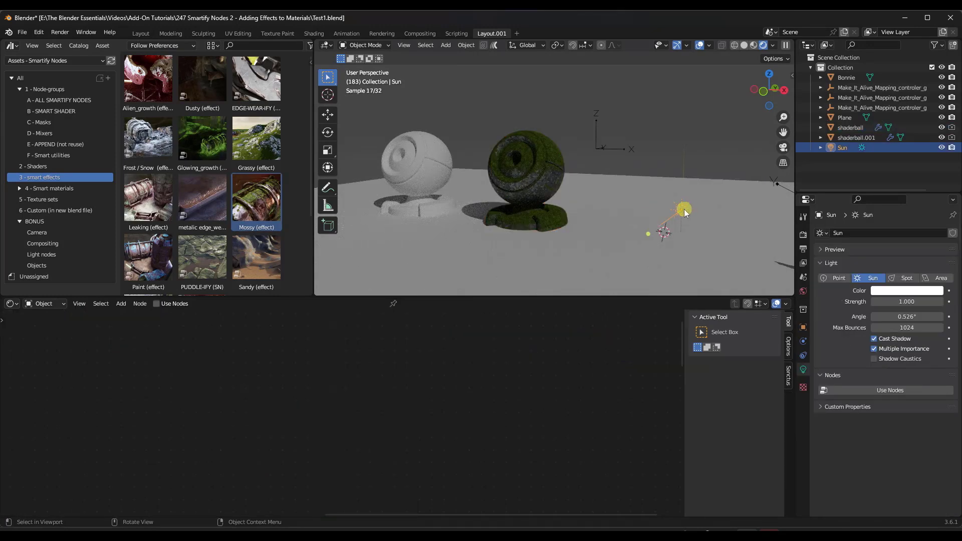
left_click_drag(892, 311, 477, 307)
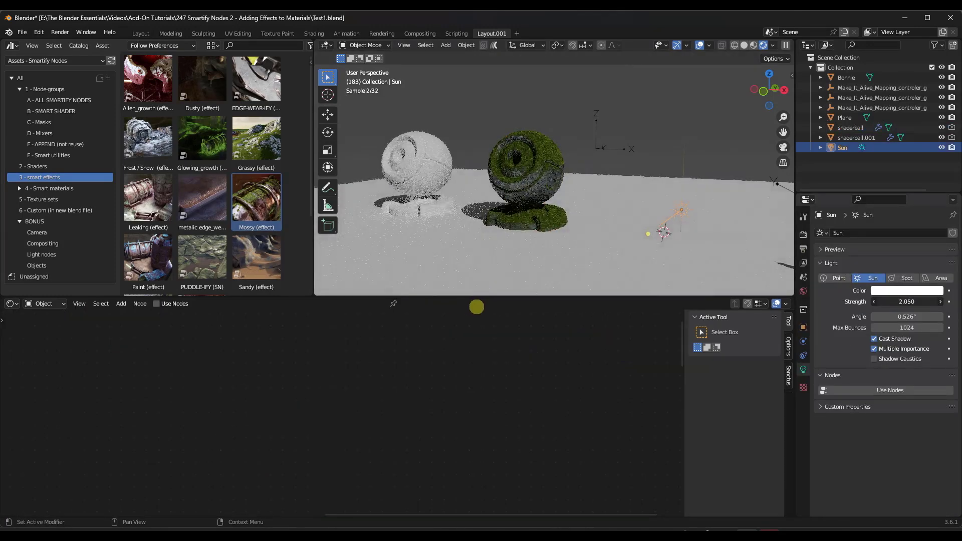
left_click(899, 301)
type("5")
key("Return")
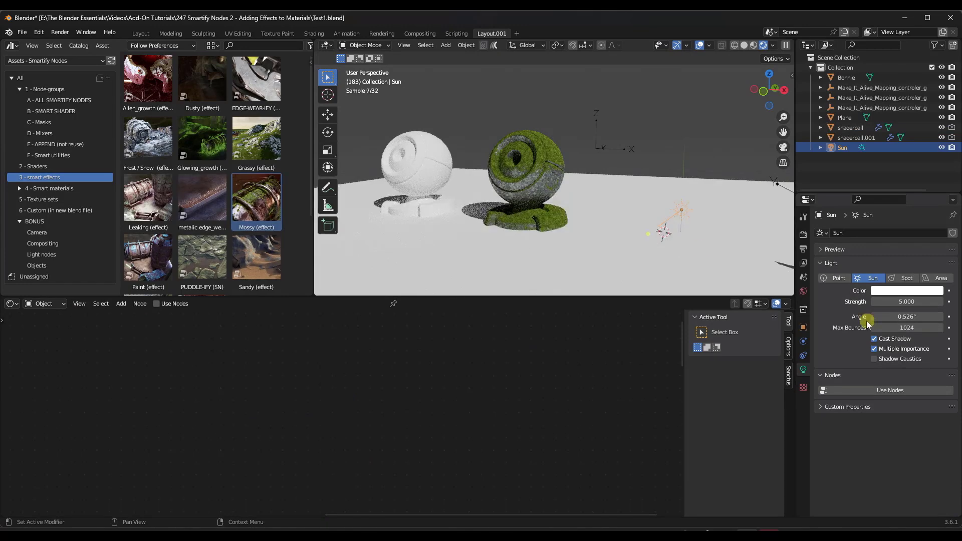
Reselect the mossy shaderball and switch the viewport to Material Preview shading.
scroll(513, 168, "up", 4)
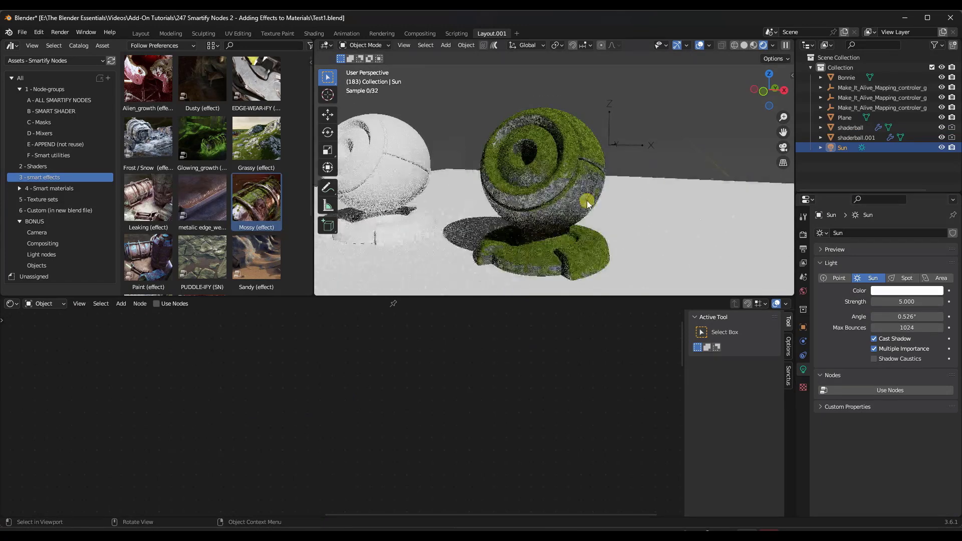
left_click(551, 180)
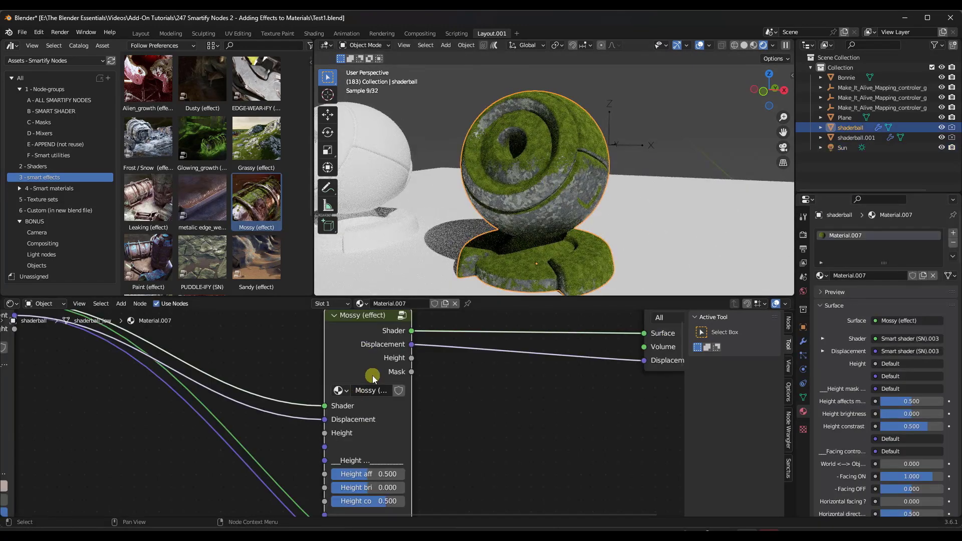
mouse_move(546, 176)
middle_mouse_down()
mouse_move(506, 181)
mouse_move(542, 180)
mouse_move(555, 164)
middle_mouse_up()
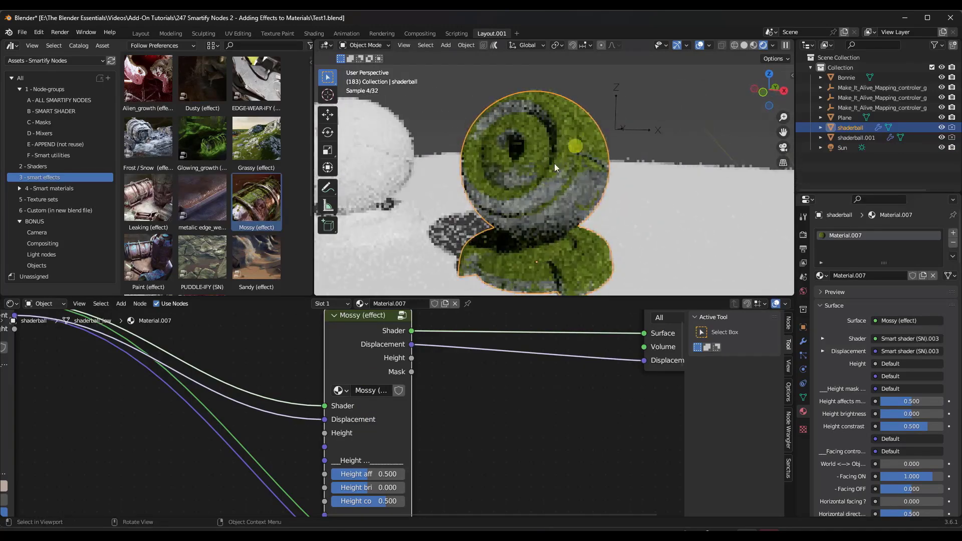
left_click(752, 46)
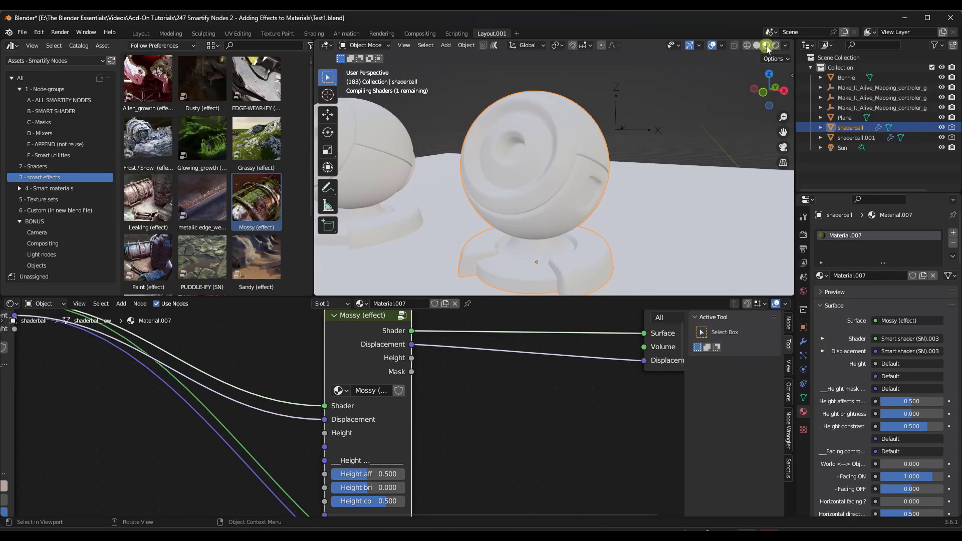
scroll(504, 158, "up", 6)
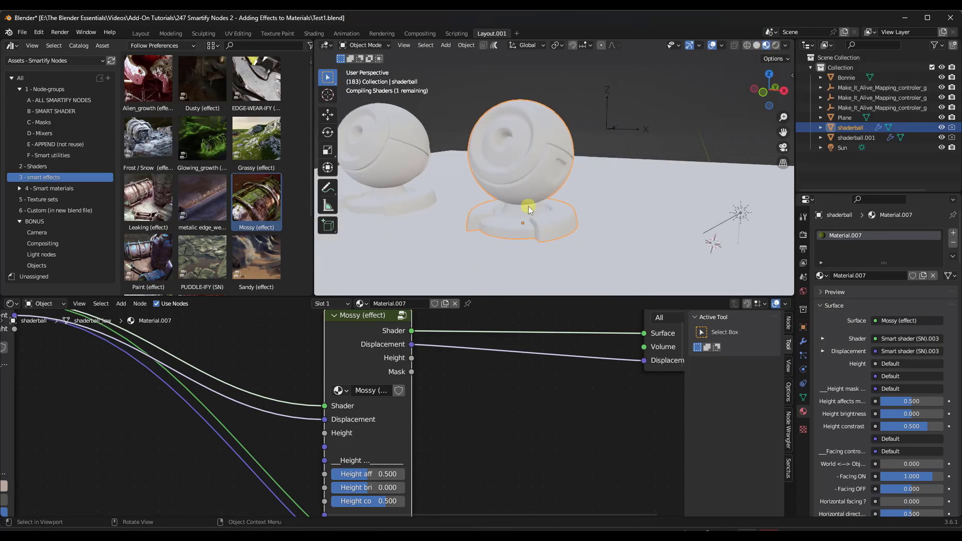
middle_click_drag(583, 166, 620, 170)
Return to Rendered shading and set Mossy's Height affects to 0.058, Height brightness to -0.883 and Height contrast to -0.850.
left_click_drag(366, 473, 383, 473)
scroll(537, 103, "down", 1)
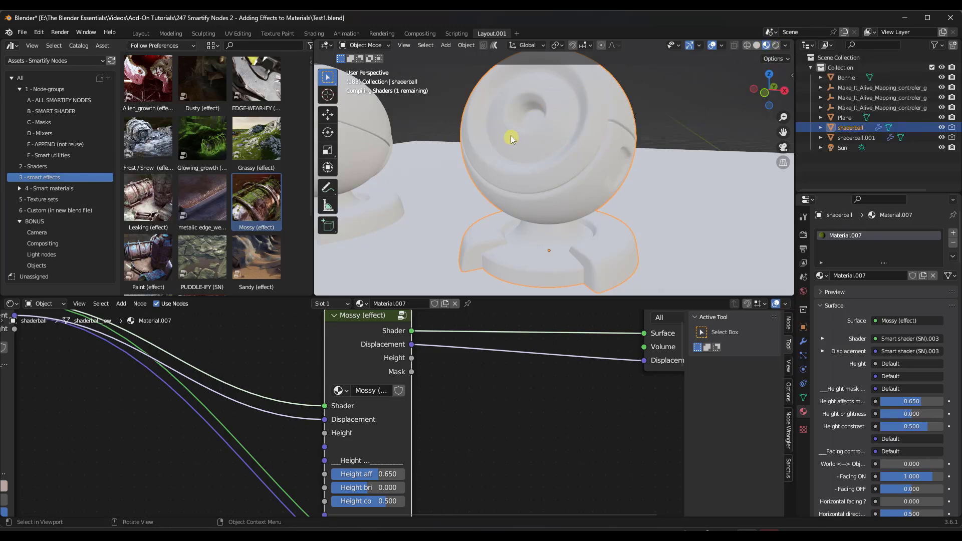
mouse_move(522, 187)
middle_mouse_down()
mouse_move(564, 144)
mouse_move(554, 193)
mouse_move(540, 170)
mouse_move(549, 163)
mouse_move(544, 146)
middle_mouse_up()
left_click(775, 45)
scroll(373, 474, "up", 2)
middle_click_drag(373, 474, 454, 389)
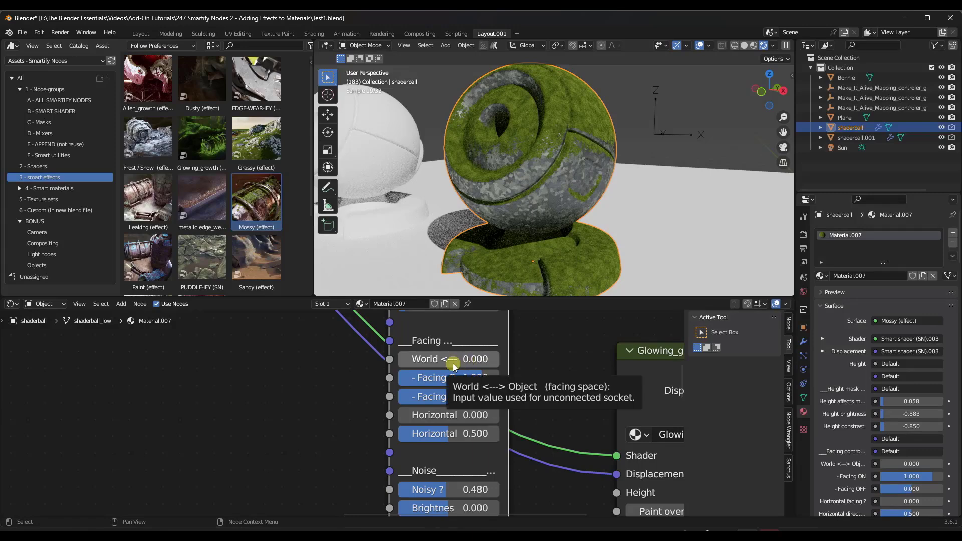
Disconnect the Glowing_growth node's Shader and Displacement inputs, and set Mossy's Facing ON to -0.475 and Facing OFF to -0.266.
left_click_drag(616, 455, 593, 430)
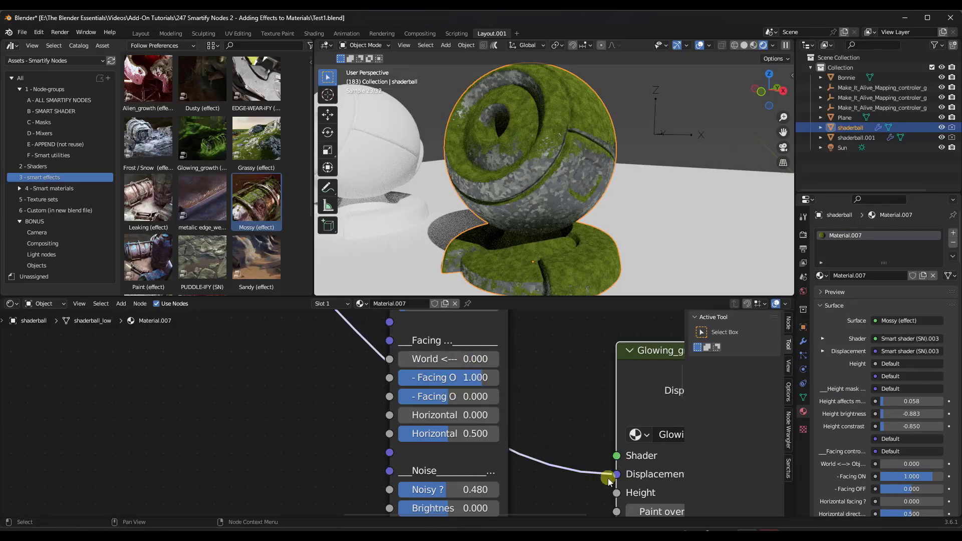
left_click_drag(609, 481, 410, 270)
left_click_drag(434, 397, 441, 277)
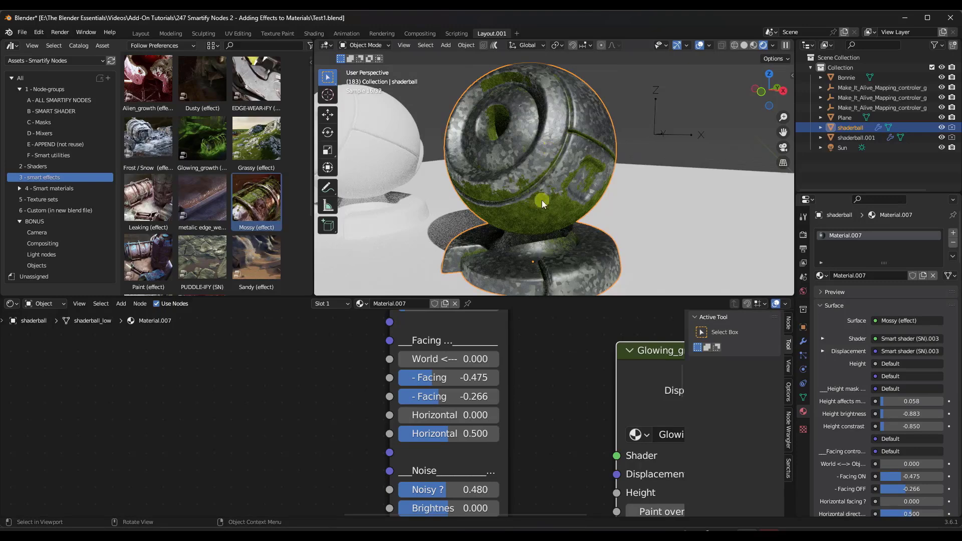
Try a different Noisy amount in the Mossy effect's Noise section.
scroll(453, 337, "down", 1)
scroll(446, 391, "down", 3, "shift")
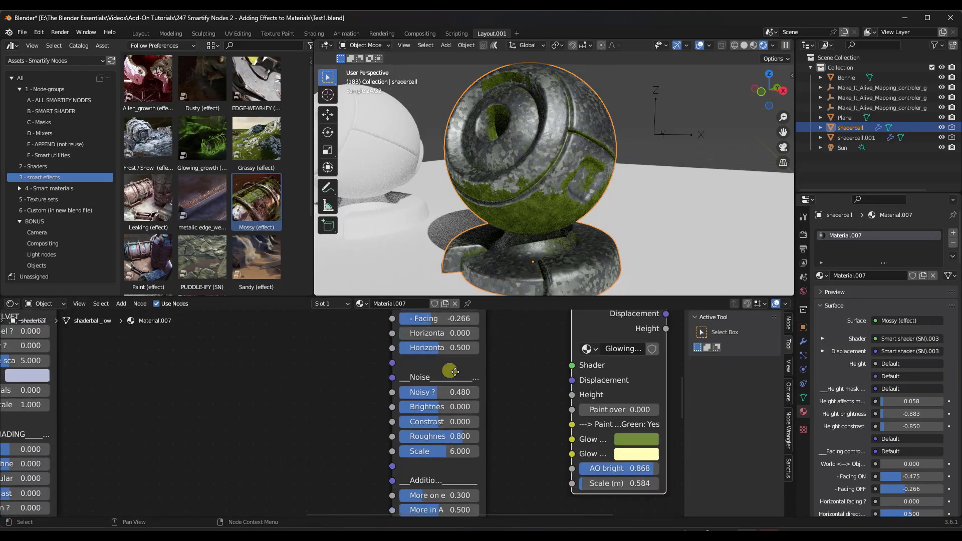
scroll(443, 398, "up", 2)
scroll(443, 399, "up", 1)
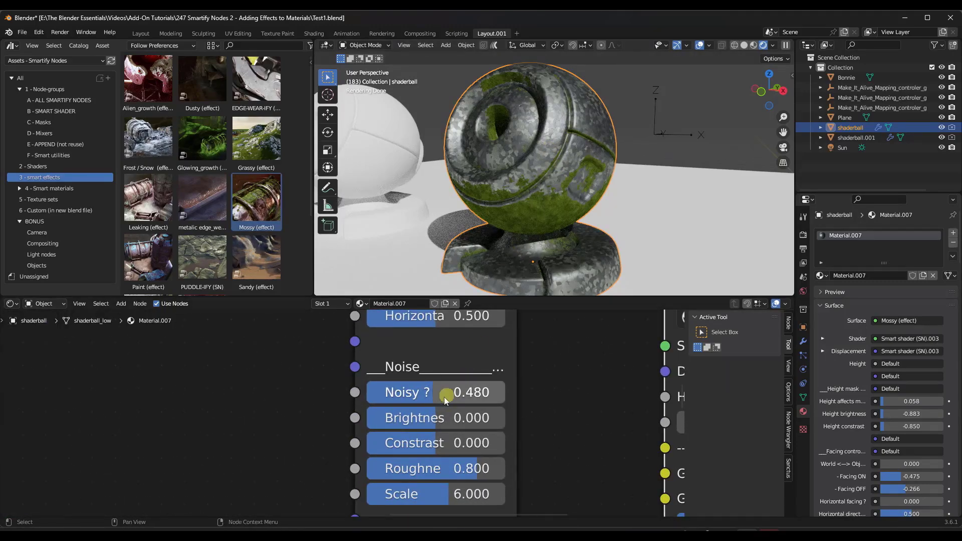
left_click_drag(430, 392, 436, 281)
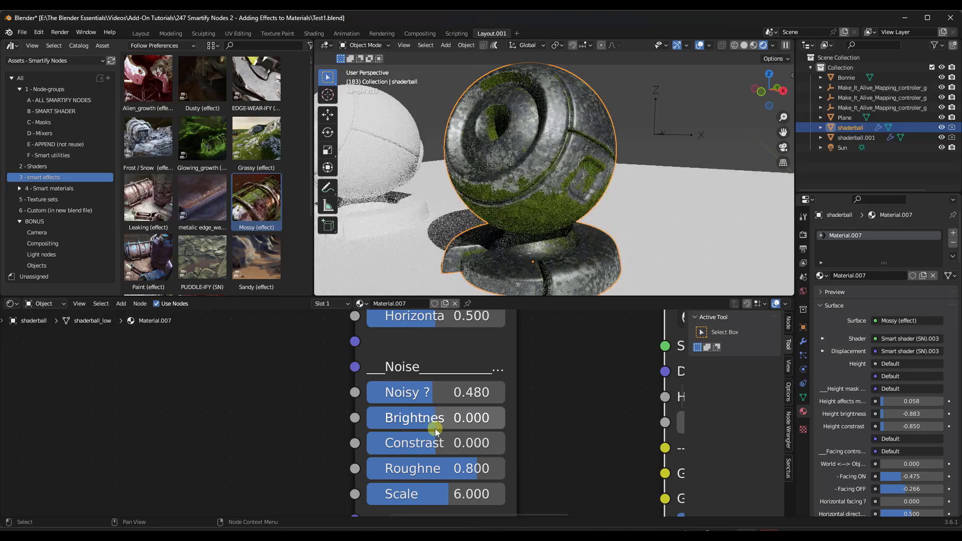
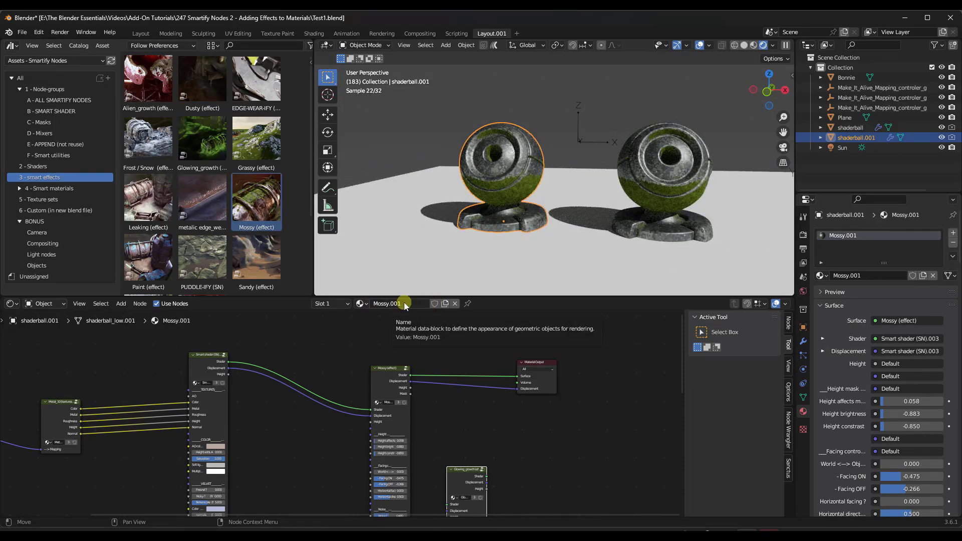
Rename the material on shaderball.001 to PaintedMetal.
left_click(405, 304)
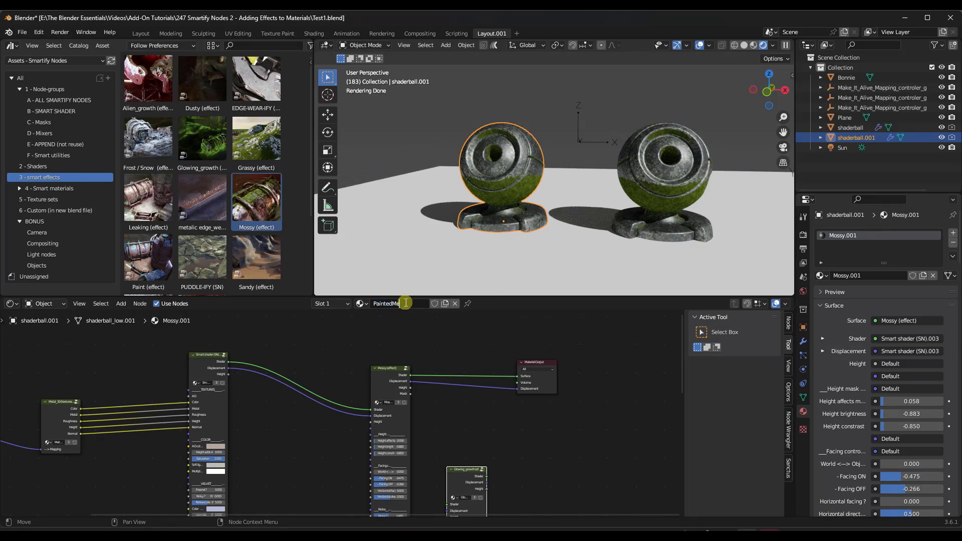
type("PaintedMetal")
key("Return")
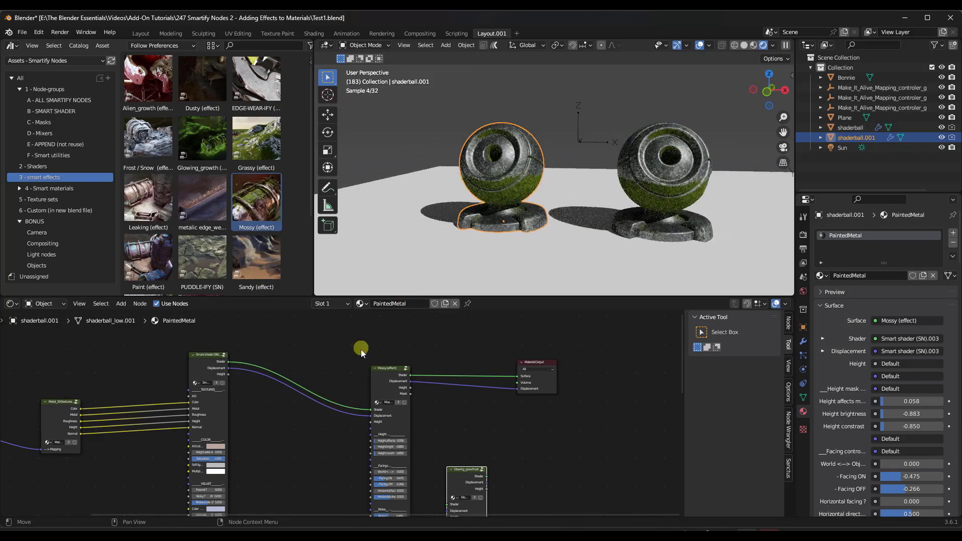
Delete the Mossy and Glowing_growth nodes from the PaintedMetal material.
left_click(390, 377)
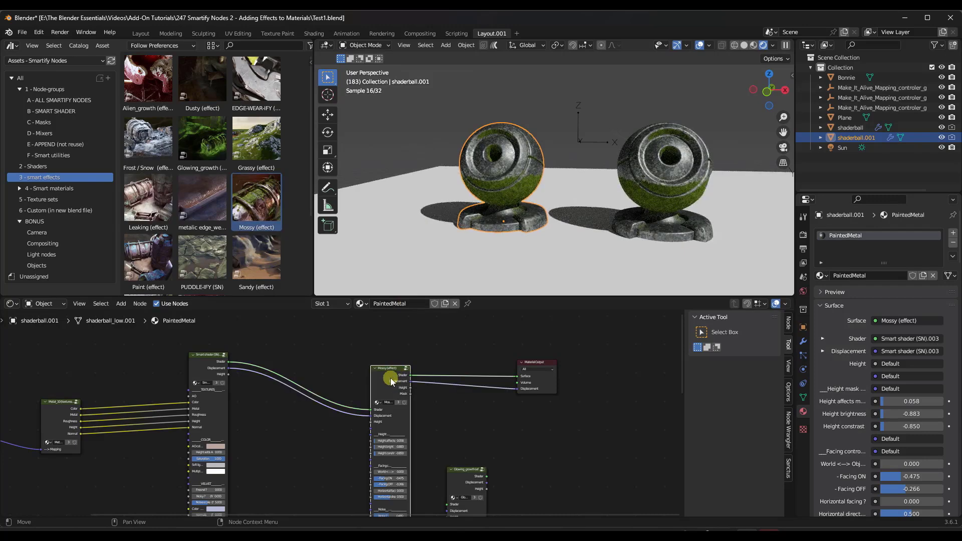
key("x")
key("x")
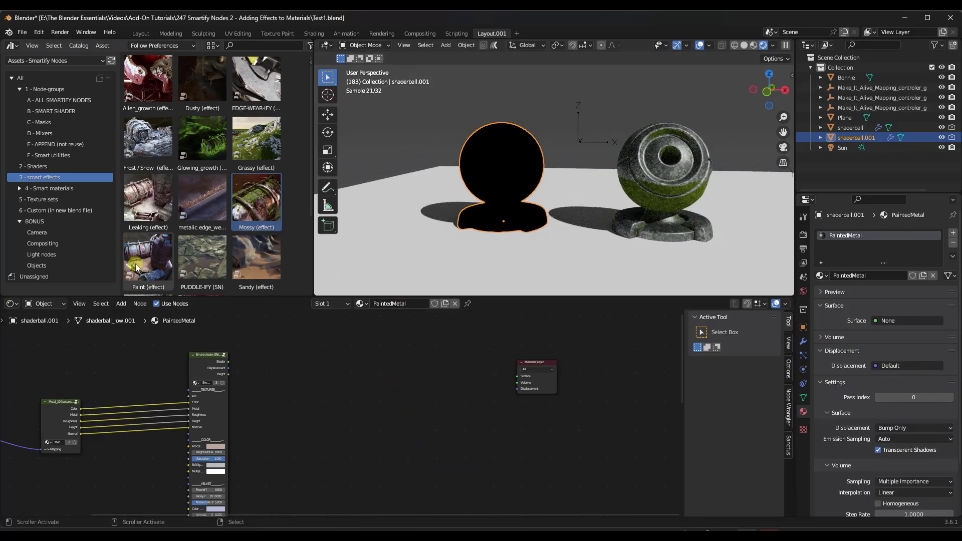
Add the Paint smart effect to the node tree between the Smart shader and Material Output nodes.
mouse_move(148, 257)
left_mouse_down()
mouse_move(394, 390)
mouse_move(383, 391)
left_mouse_up()
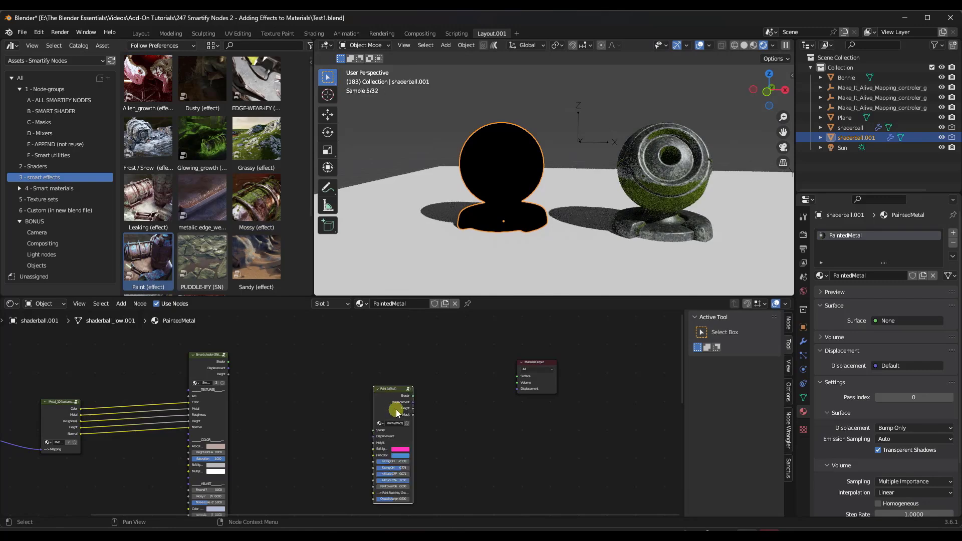
scroll(396, 406, "up", 2)
left_click(369, 405)
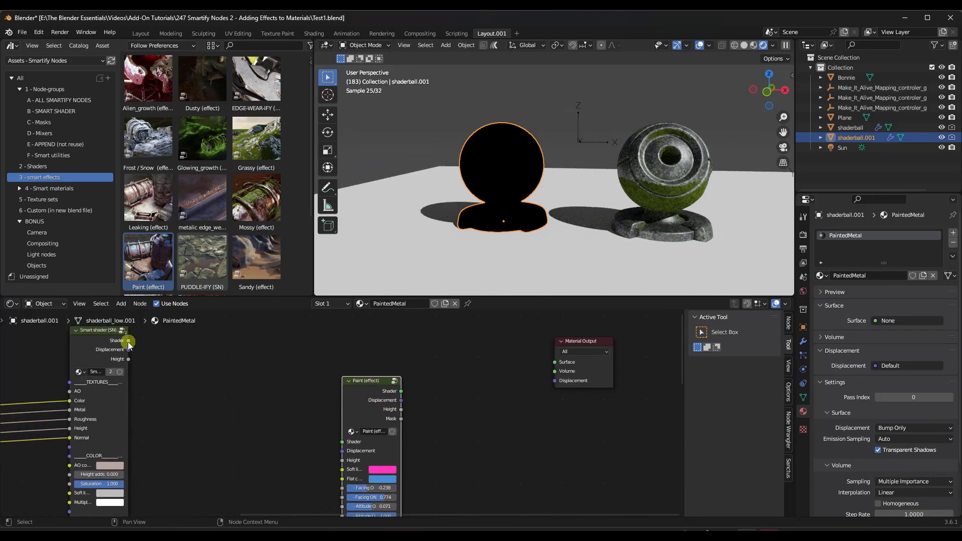
Link the Smart shader's Shader and Displacement into Paint, then Paint's Shader to the output's Surface and its Displacement to Volume.
left_click_drag(129, 341, 342, 440)
left_click_drag(128, 350, 344, 448)
left_click_drag(400, 391, 489, 377)
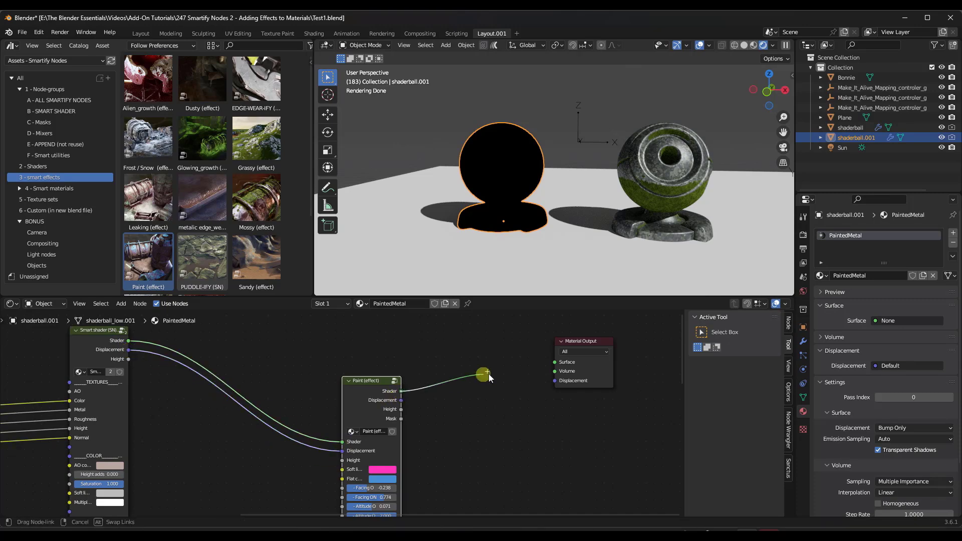
left_click_drag(553, 364, 554, 362)
left_click_drag(401, 400, 554, 371)
Set the Paint effect's Altitude OFF to -1.763 and its Altitude ON to -0.533.
scroll(503, 181, "up", 8)
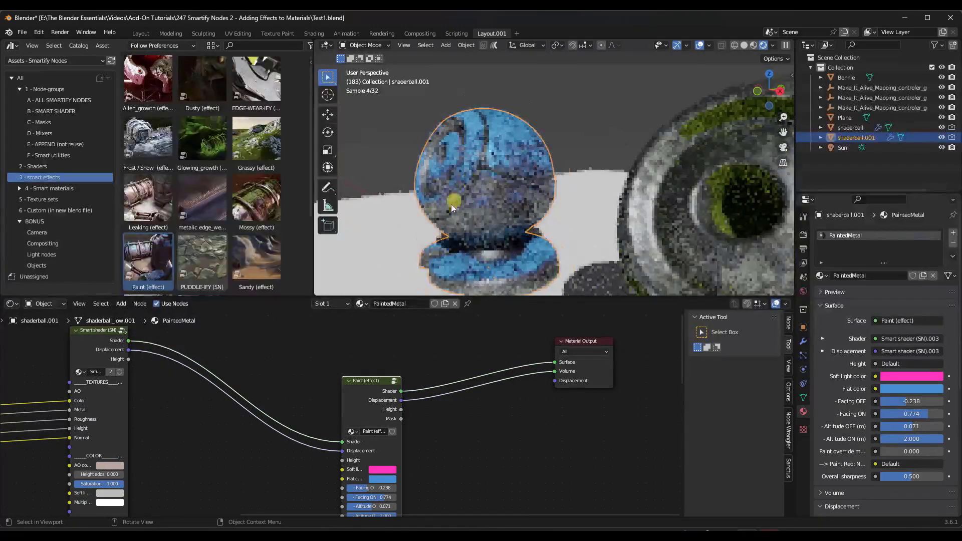
scroll(455, 221, "down", 5)
middle_click_drag(467, 217, 547, 152)
scroll(374, 417, "up", 5)
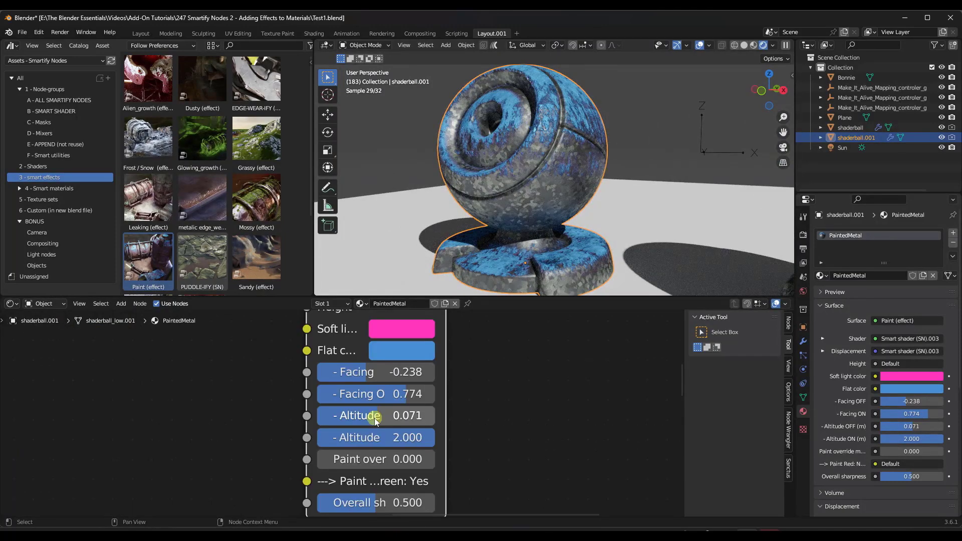
mouse_move(376, 421)
left_mouse_down()
mouse_move(393, 286)
mouse_move(406, 290)
mouse_move(395, 285)
mouse_move(376, 303)
mouse_move(403, 331)
mouse_move(408, 415)
mouse_move(391, 317)
mouse_move(600, 320)
mouse_move(561, 323)
mouse_move(590, 321)
left_mouse_up()
left_click_drag(372, 421, 552, 294)
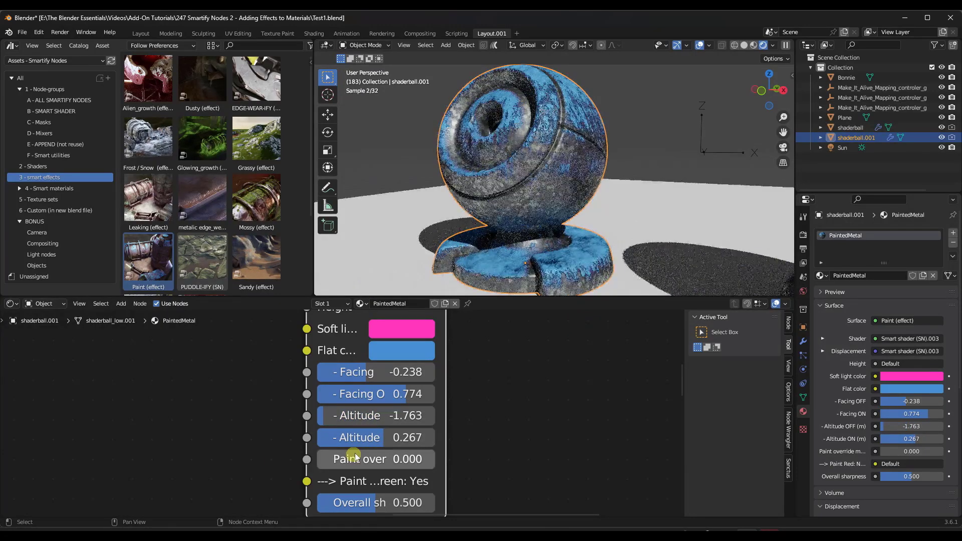
left_click_drag(368, 437, 587, 316)
Change the Paint effect's Soft light color to bright green and its Flat color to a deeper blue.
scroll(366, 465, "down", 2)
scroll(512, 137, "up", 5)
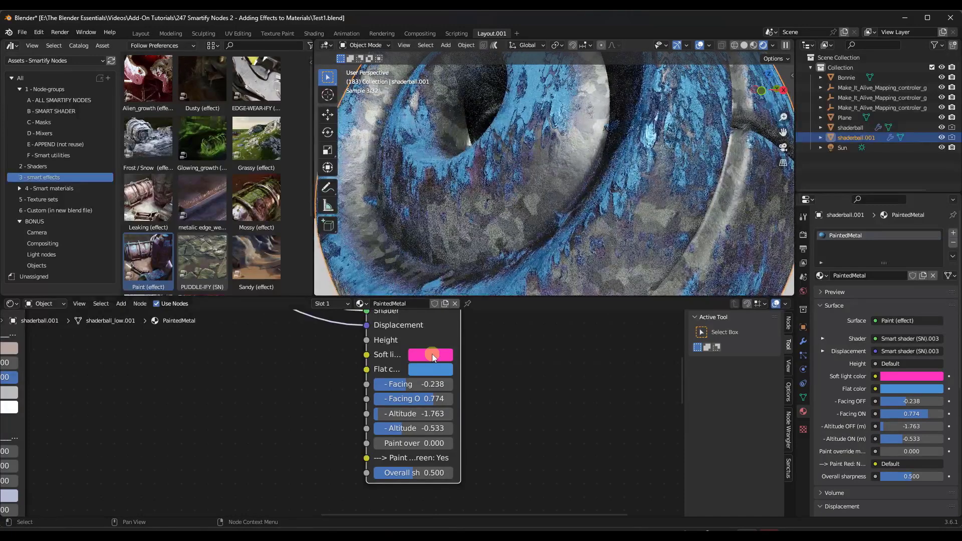
left_click(432, 354)
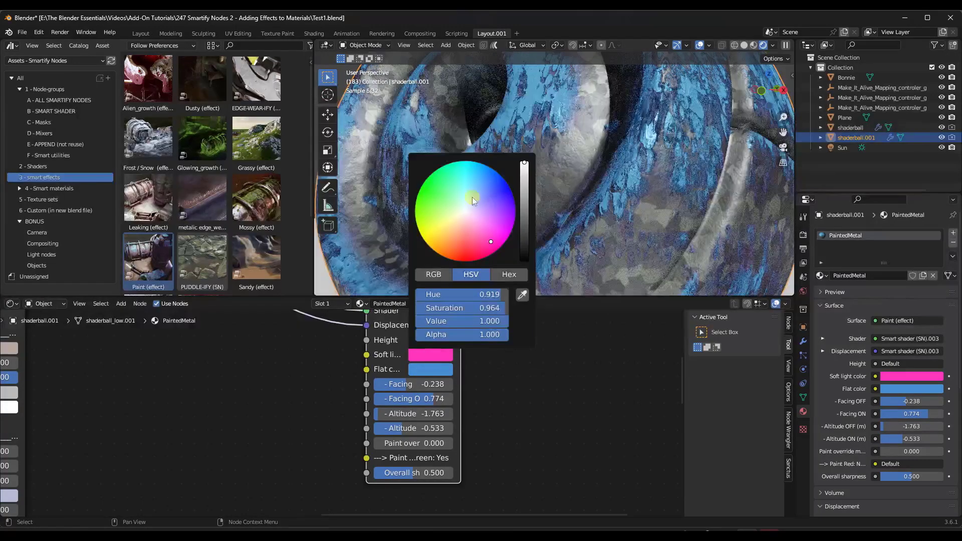
left_click(454, 200)
left_click_drag(429, 308, 466, 307)
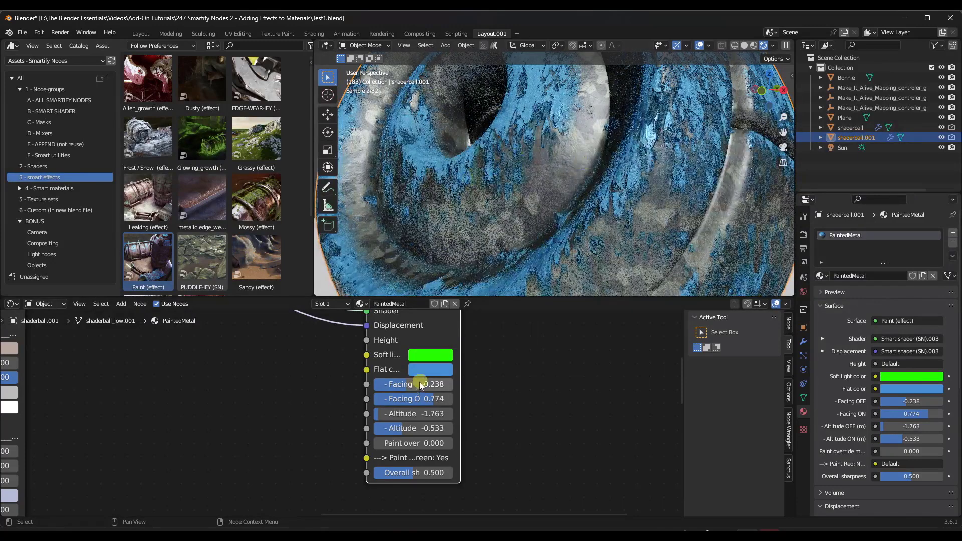
left_click(430, 369)
mouse_move(480, 310)
left_mouse_down()
mouse_move(449, 323)
mouse_move(486, 322)
left_mouse_up()
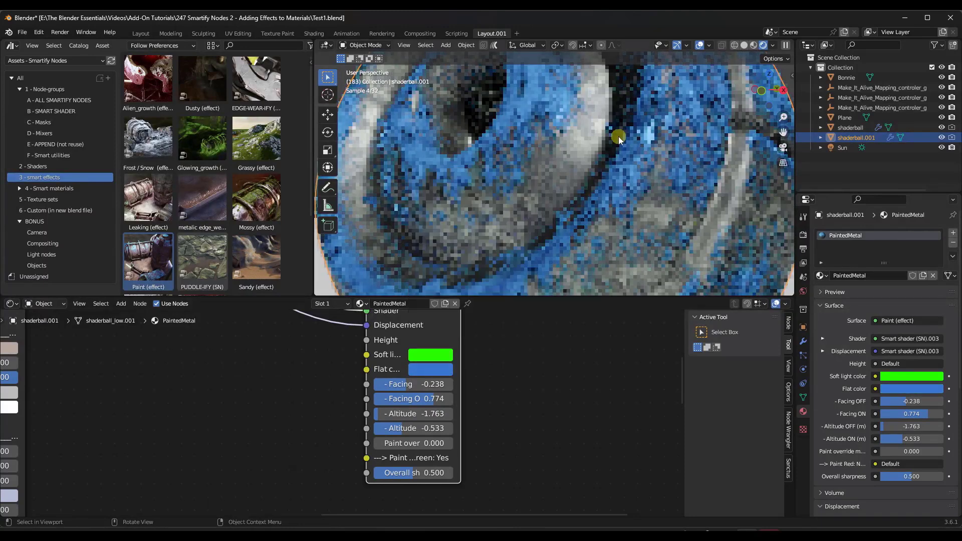
scroll(202, 196, "down", 4)
scroll(202, 197, "down", 2)
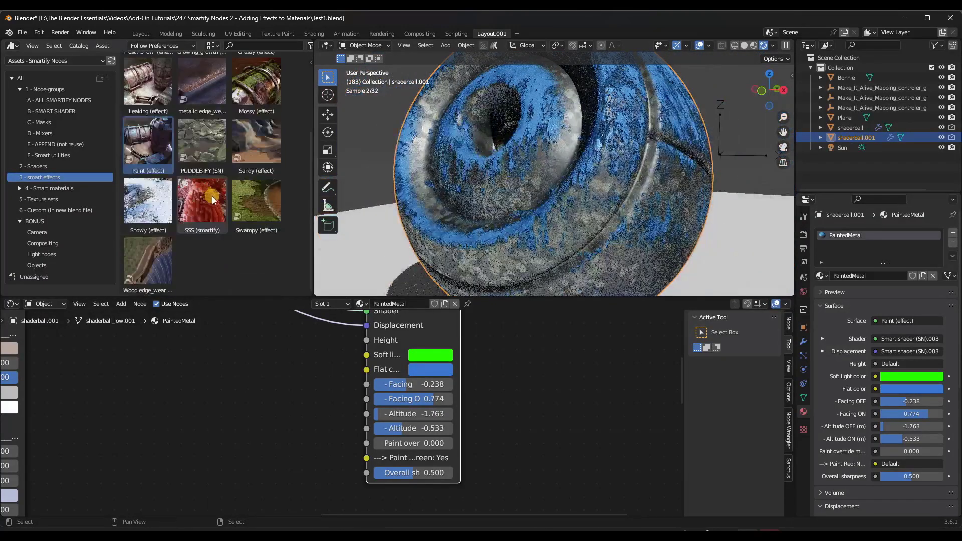
Set the Paint effect's Paint override mask to 1.000.
scroll(252, 202, "up", 5)
scroll(252, 203, "up", 2)
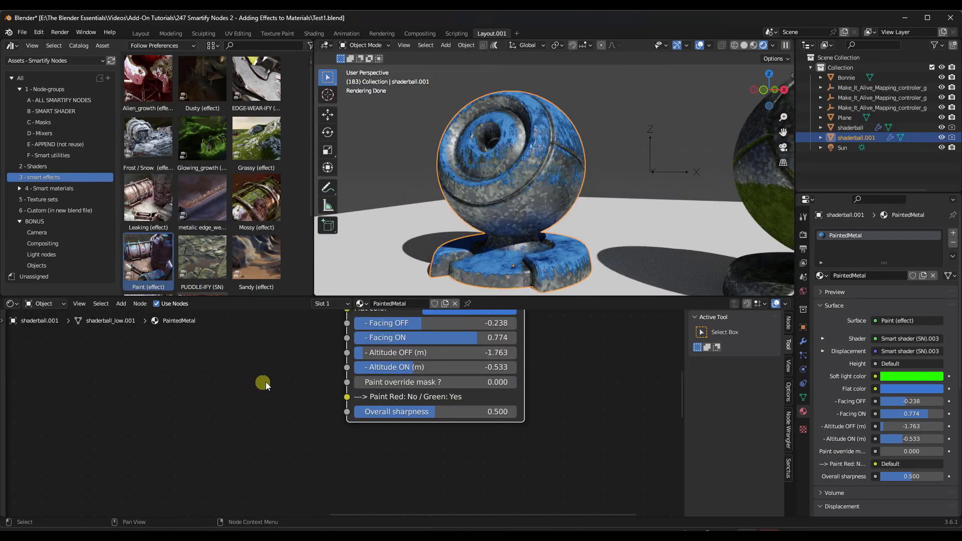
middle_click_drag(401, 357, 459, 357)
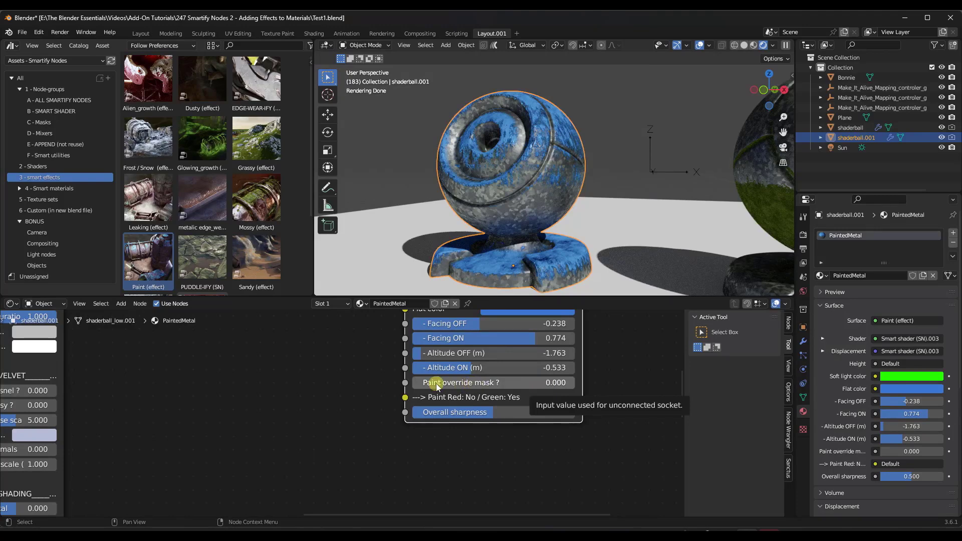
mouse_move(437, 385)
left_mouse_down()
mouse_move(574, 386)
mouse_move(562, 385)
left_mouse_up()
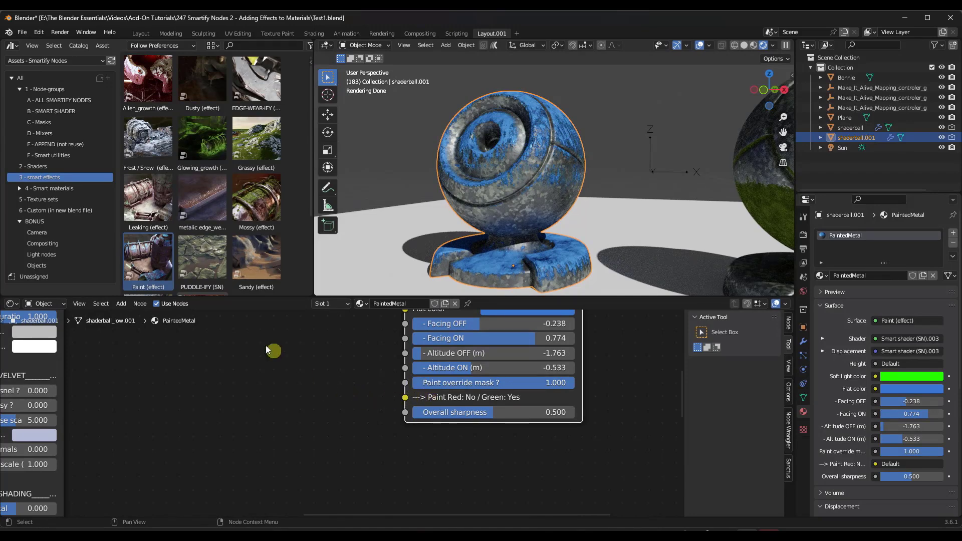
Add the SMARTIFY NODES group from the asset library below the Paint effect node and open it for editing.
left_click(65, 100)
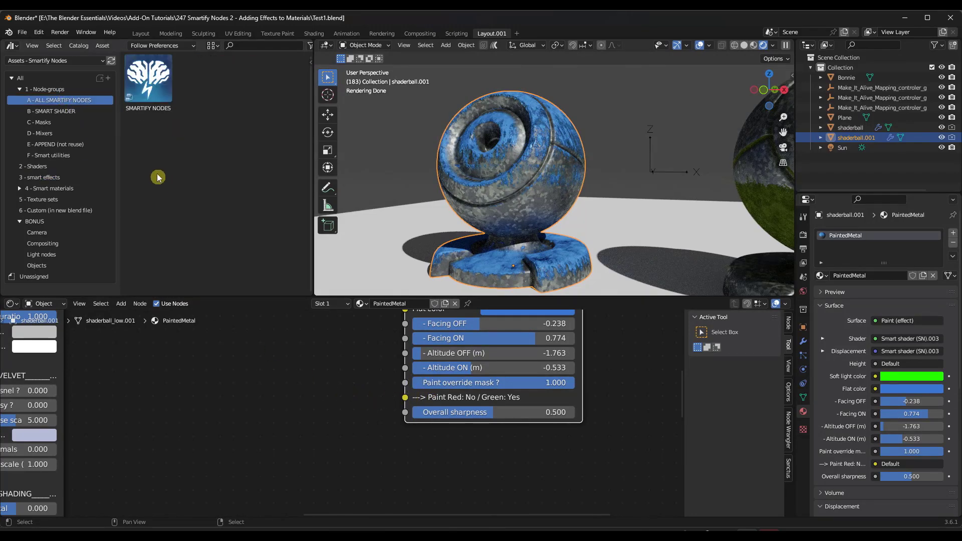
scroll(308, 417, "down", 4)
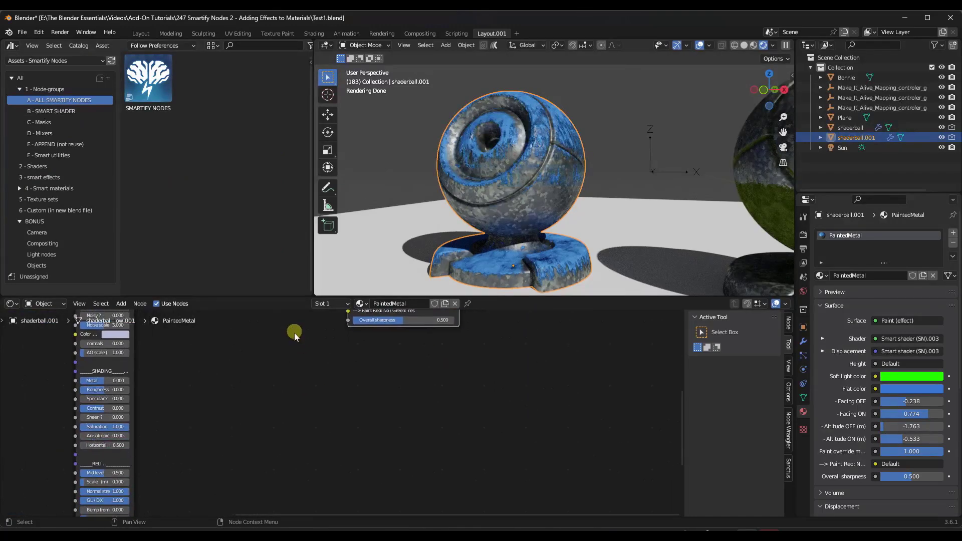
left_click_drag(148, 80, 440, 405)
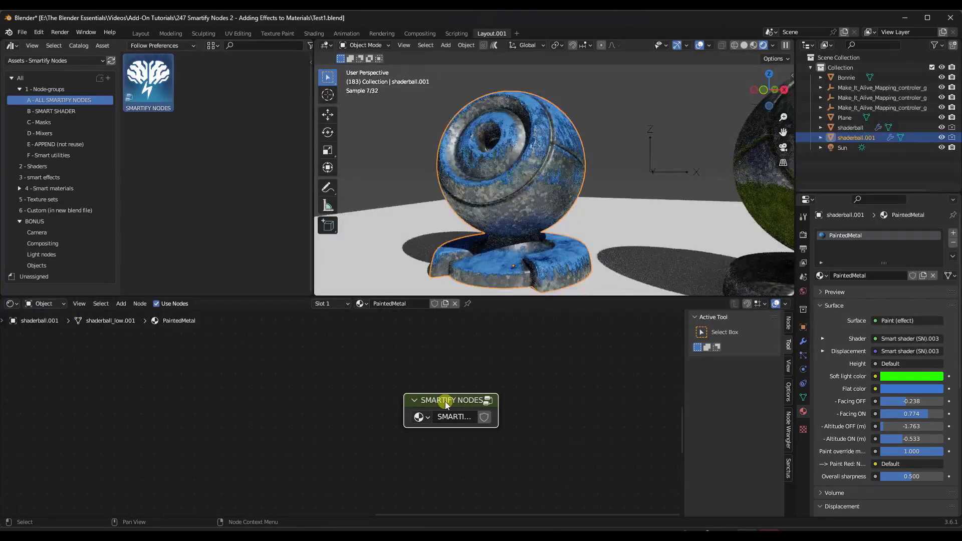
key("Tab")
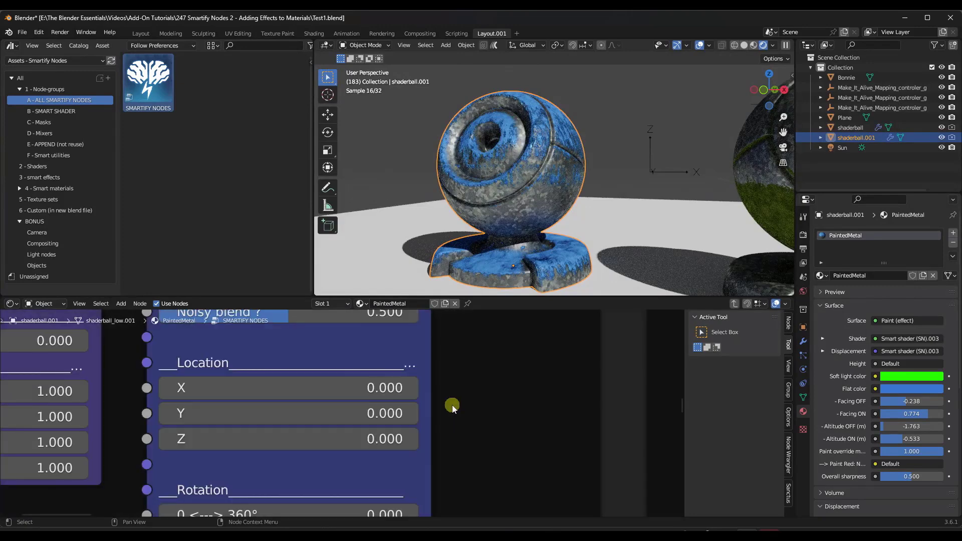
Find the Vertex Color node in the Utilities frame of the SMARTIFY NODES group and copy it.
scroll(447, 401, "down", 10)
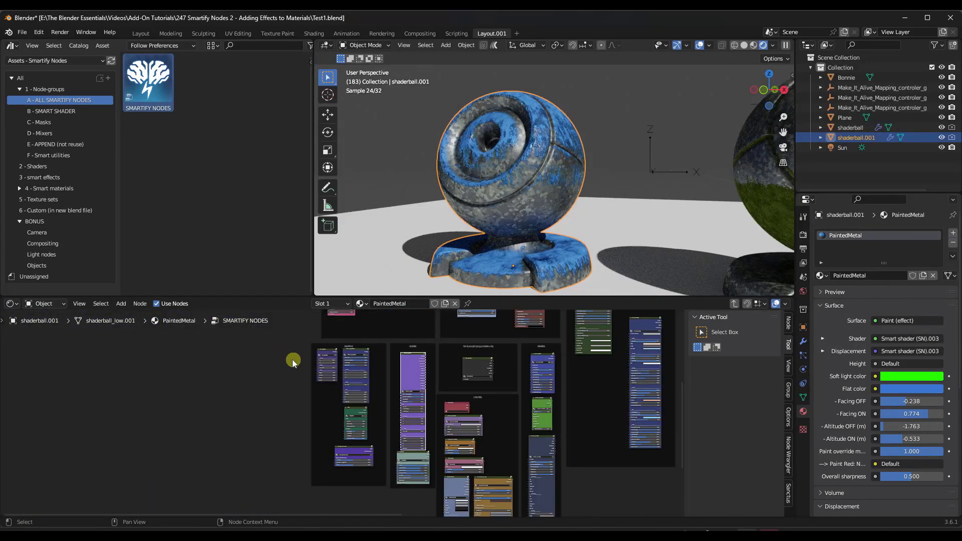
scroll(542, 420, "up", 6)
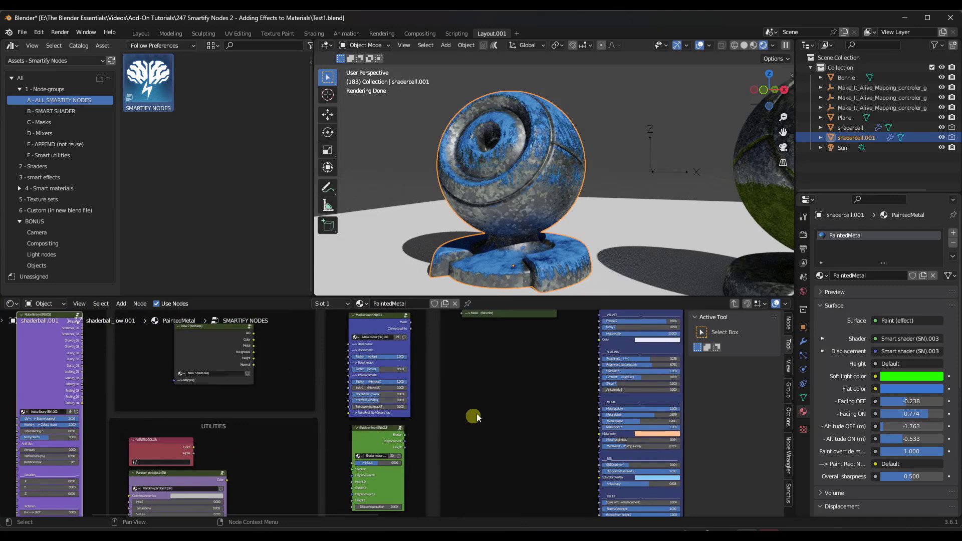
scroll(277, 468, "down", 8)
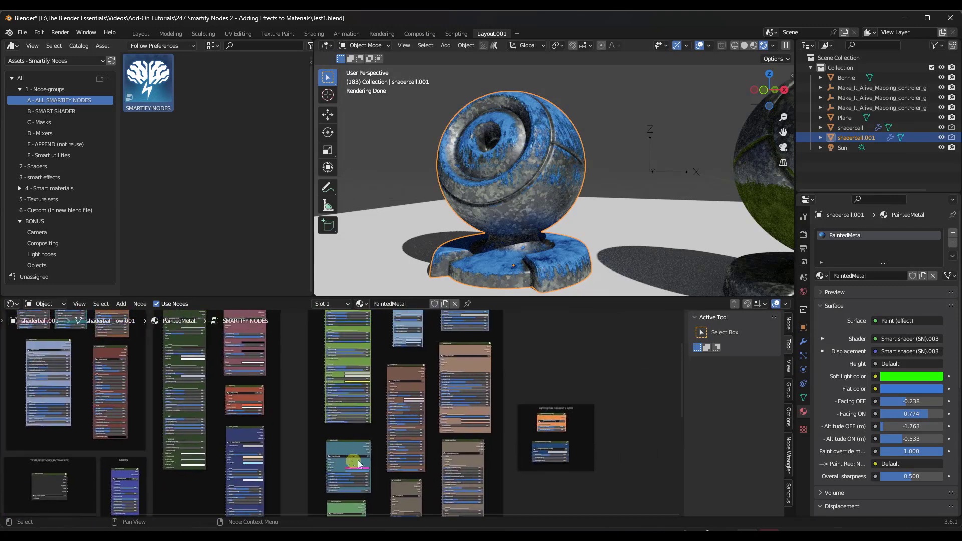
middle_click_drag(359, 463, 392, 350)
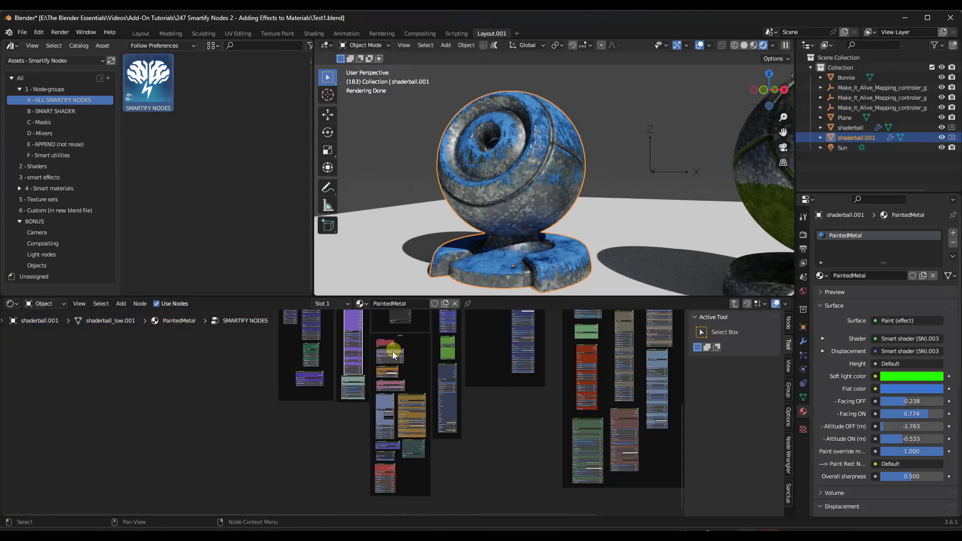
scroll(393, 350, "up", 8)
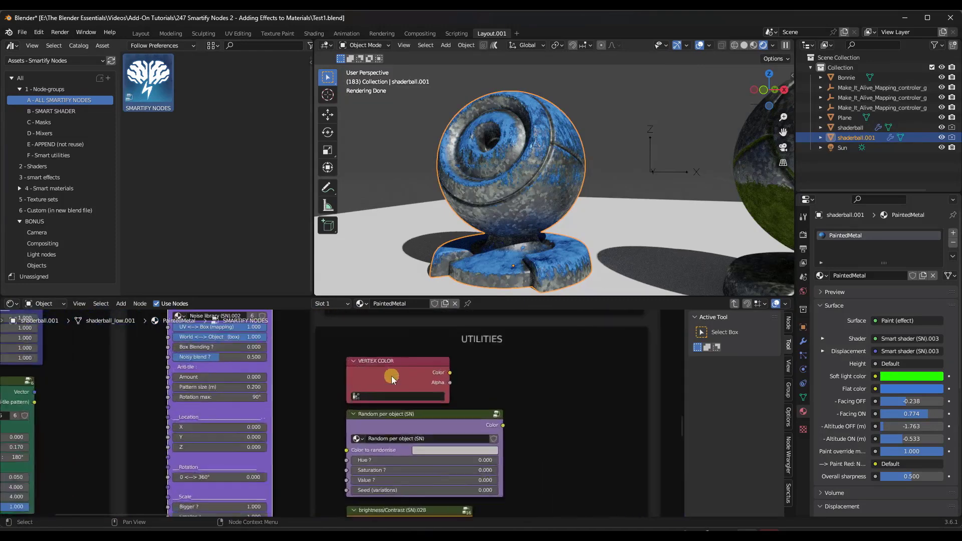
scroll(399, 371, "up", 2)
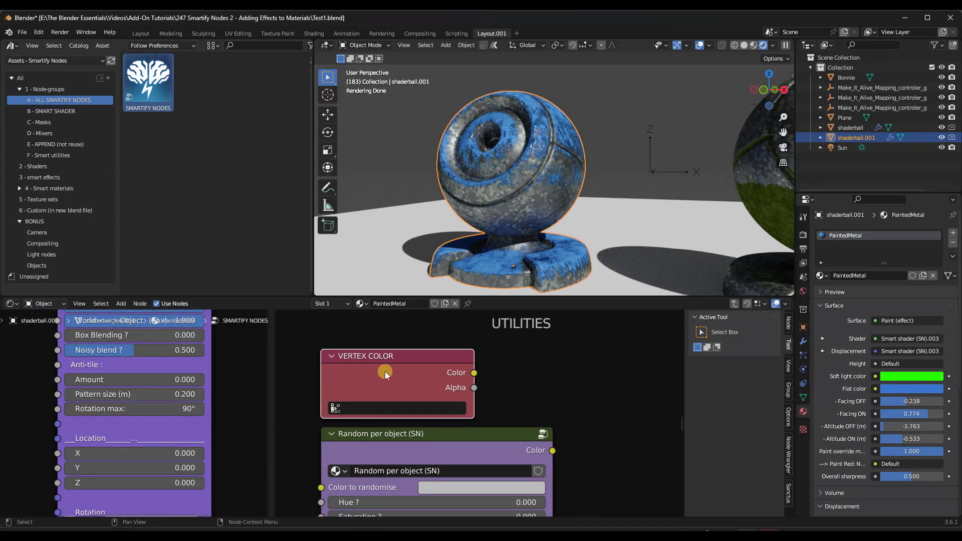
right_click(385, 371)
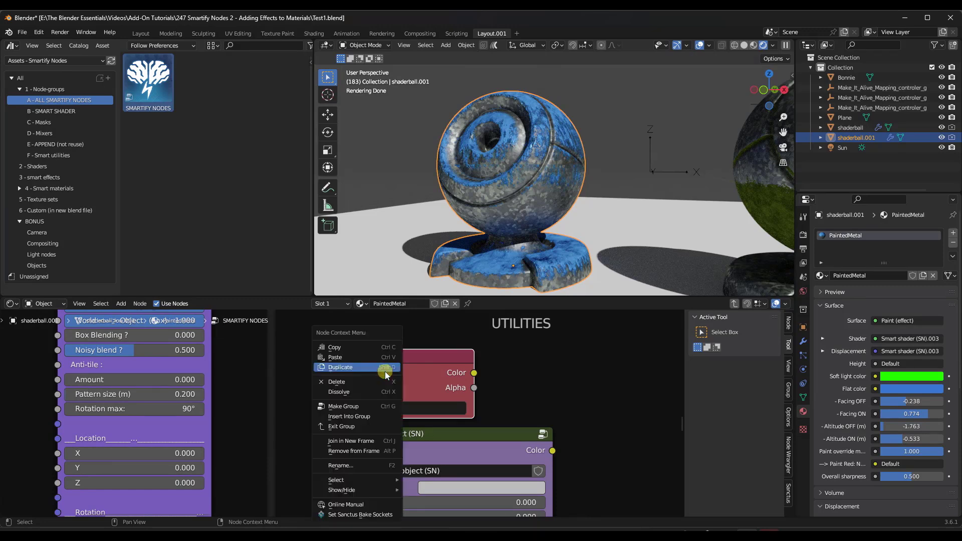
left_click(348, 348)
Exit the group, paste the Vertex Color node into the PaintedMetal tree and link its Color to the effect's Paint Red/Green input.
scroll(428, 393, "down", 6)
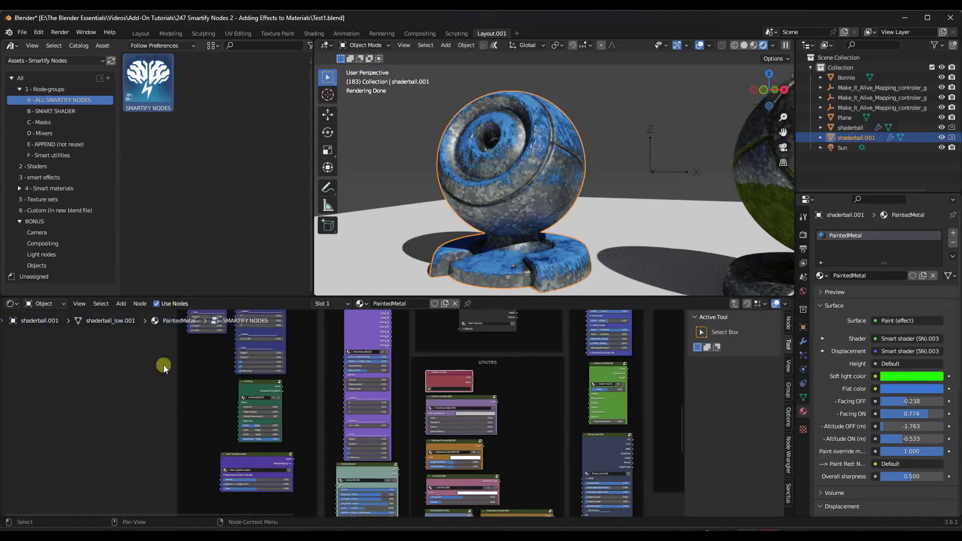
right_click(164, 367)
key("Escape")
key("Tab")
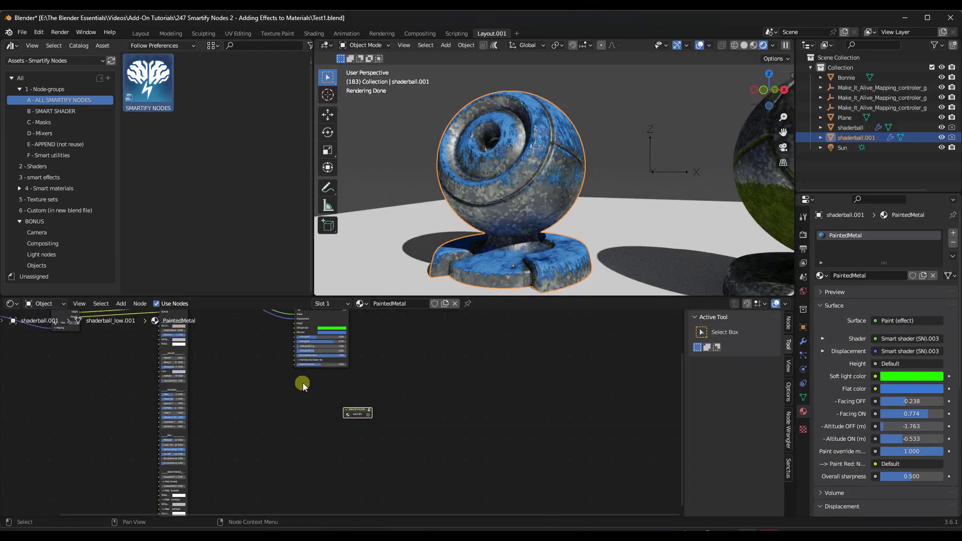
scroll(302, 385, "up", 4)
key("ctrl+v")
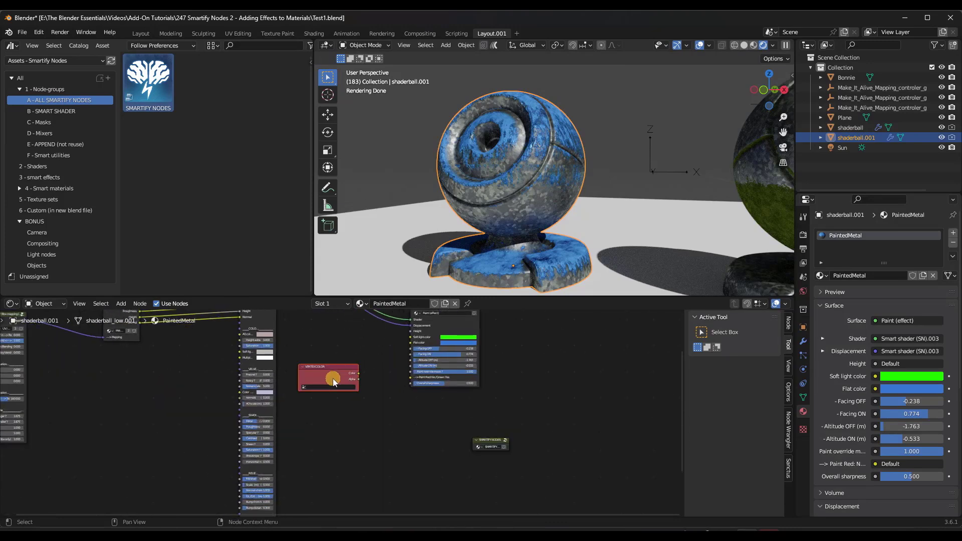
scroll(333, 378, "up", 4)
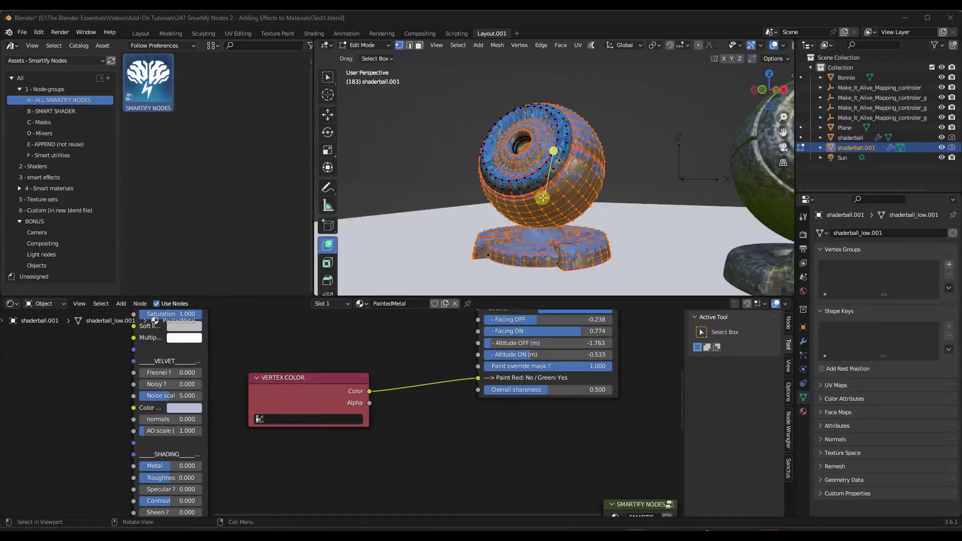
Add a color attribute named Paint, with Vertex domain and Color data type, to shaderball.001 and assign it to the Vertex Color node.
middle_click_drag(542, 198, 547, 198)
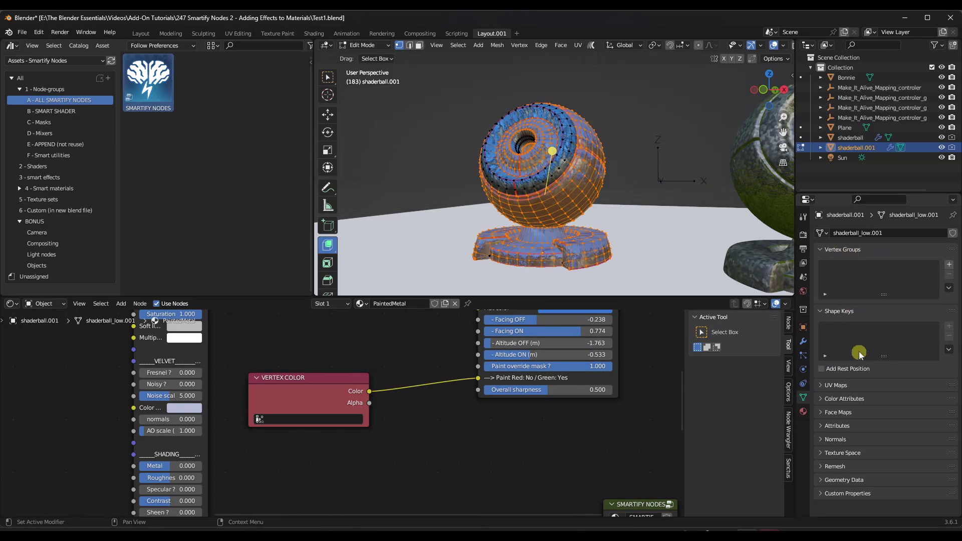
left_click(822, 399)
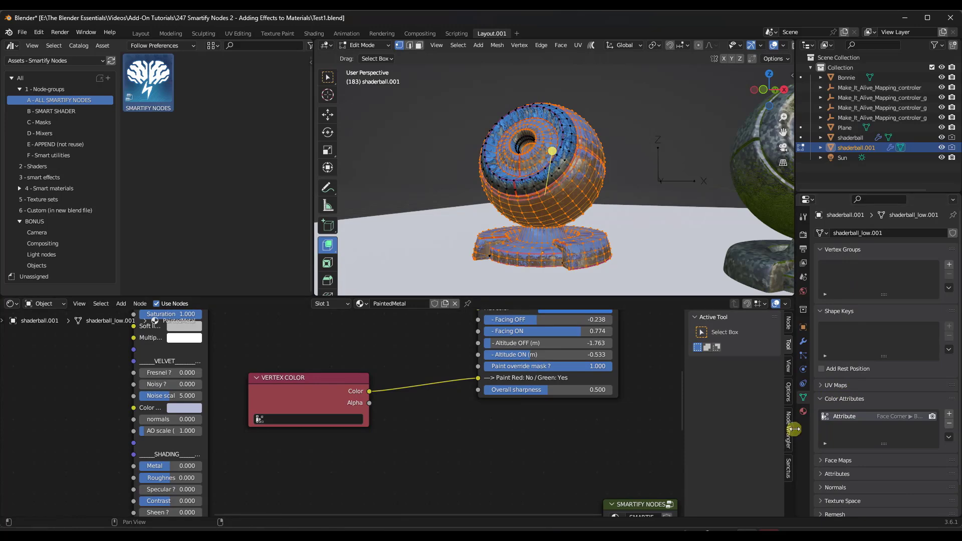
left_click_drag(796, 429, 704, 429)
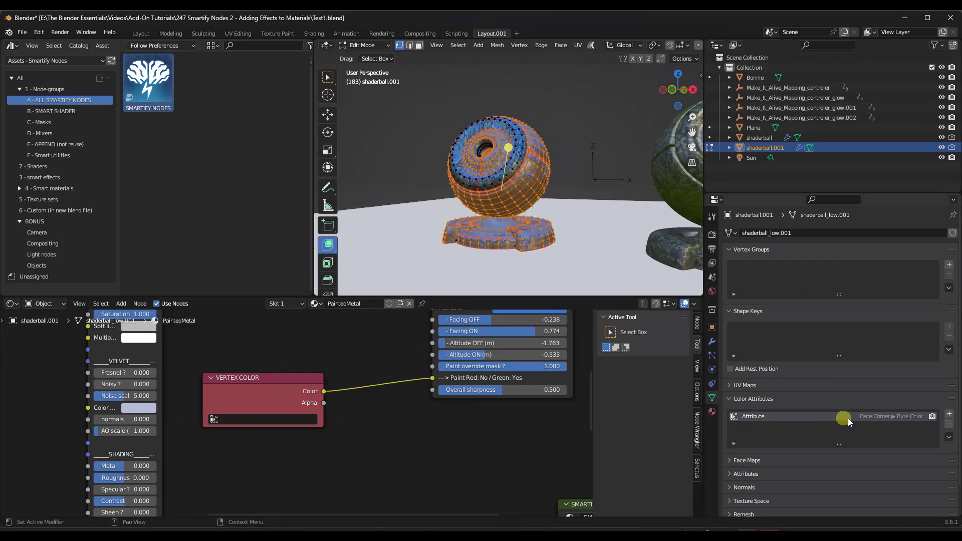
left_click(948, 415)
left_click(900, 431)
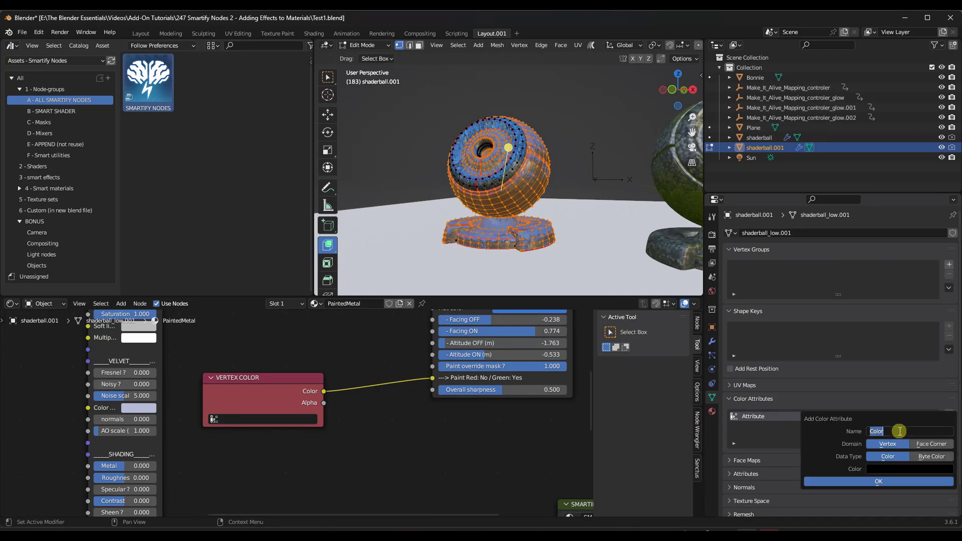
type("Paint")
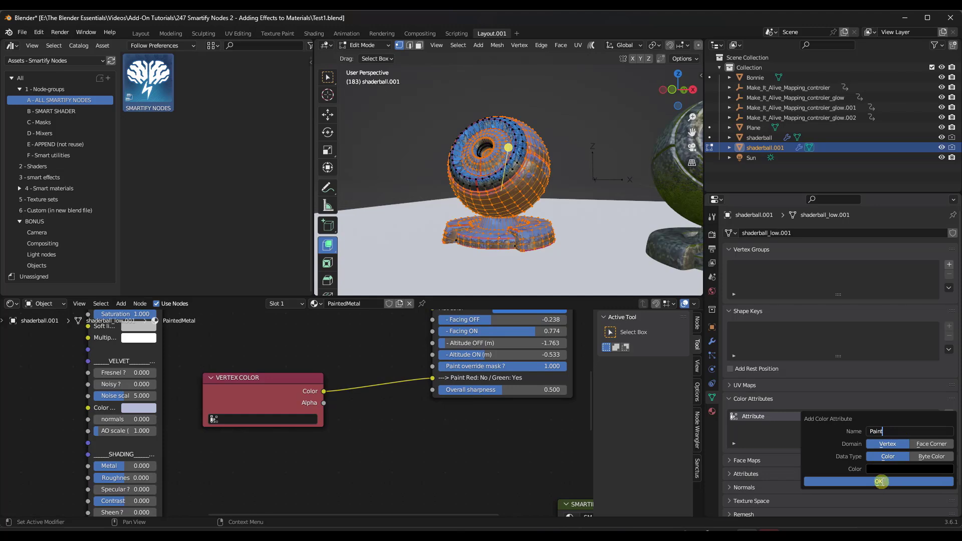
left_click(880, 482)
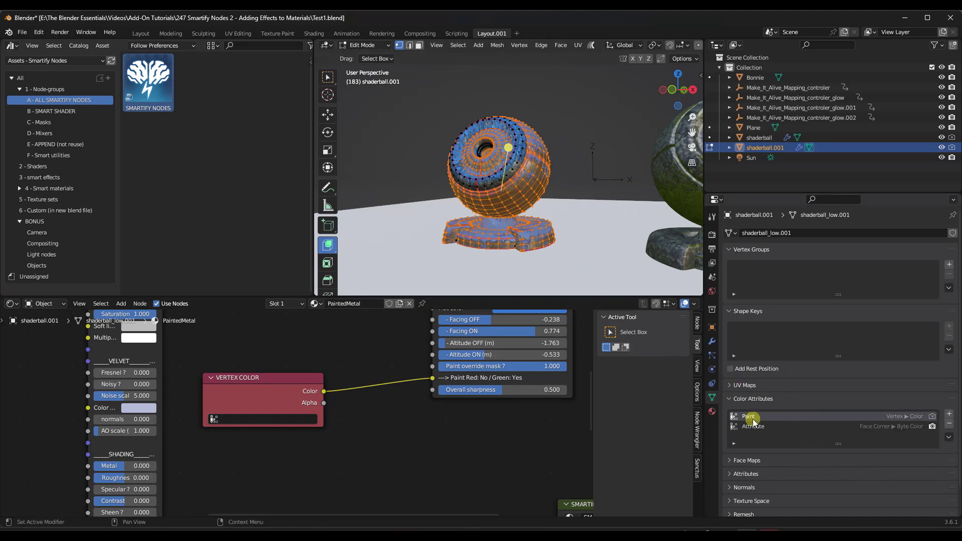
left_click(242, 420)
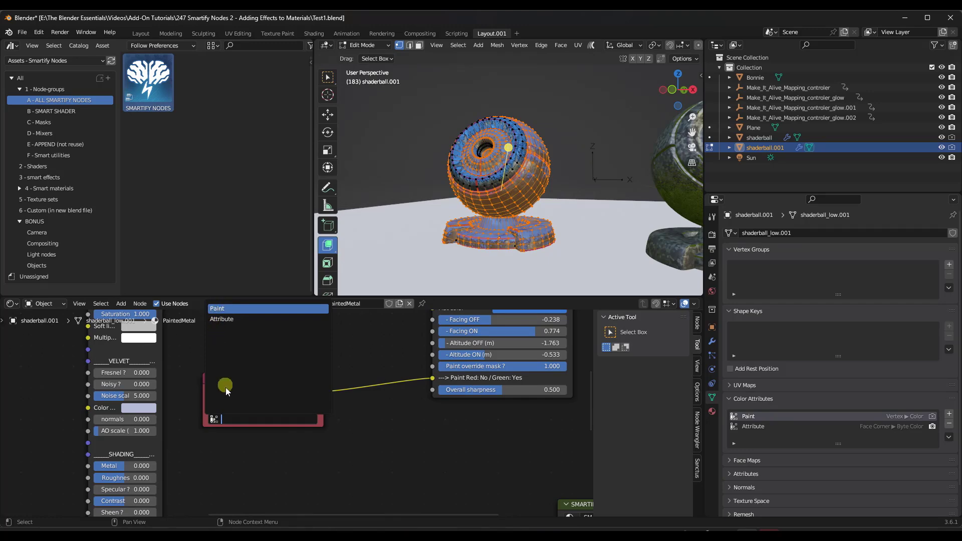
key("Return")
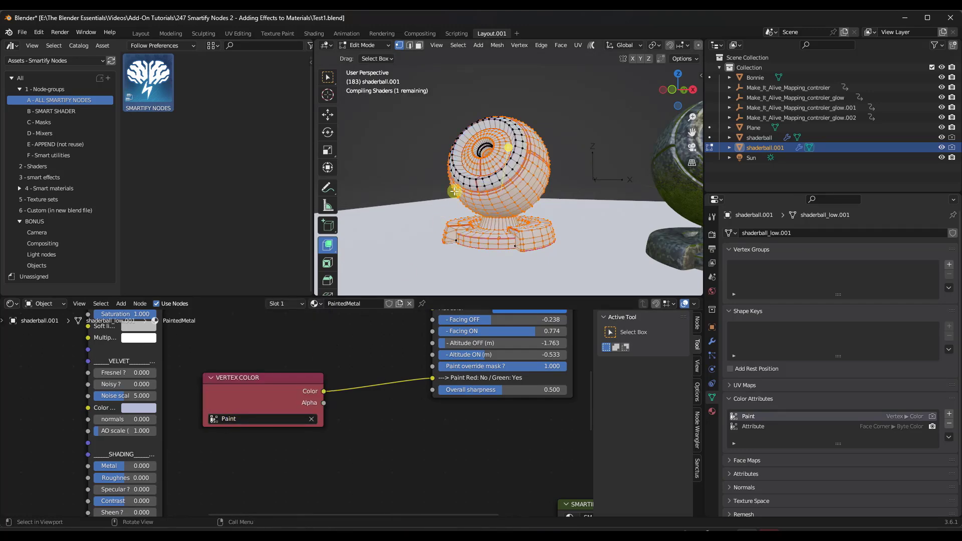
Show the viewport in Solid shading and switch shaderball.001 to Vertex Paint mode.
key("KP_Decimal")
key("z")
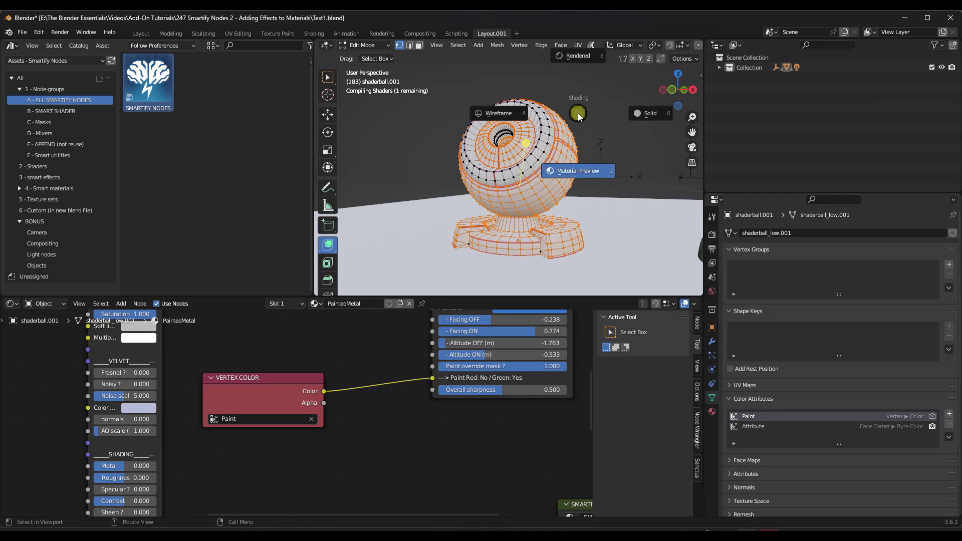
left_click(642, 115)
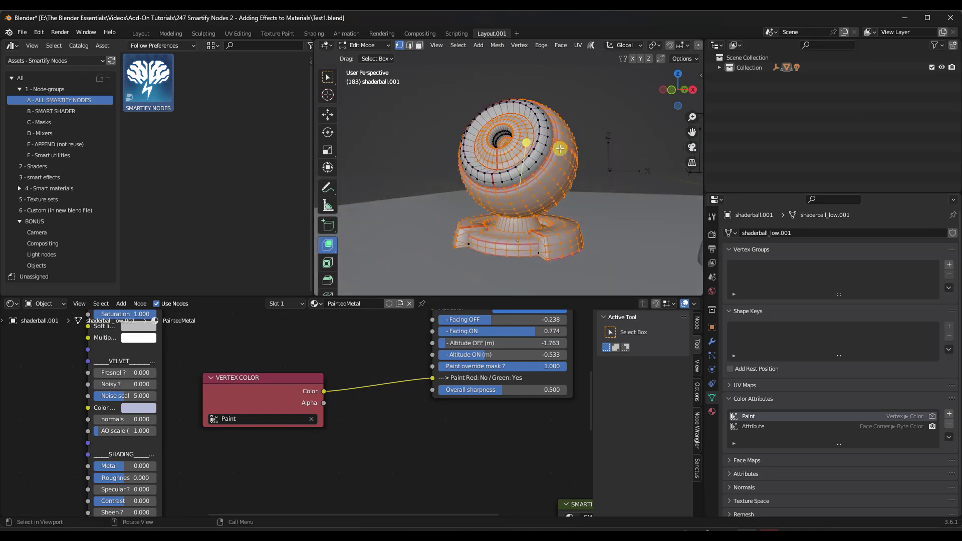
middle_click_drag(559, 149, 544, 125)
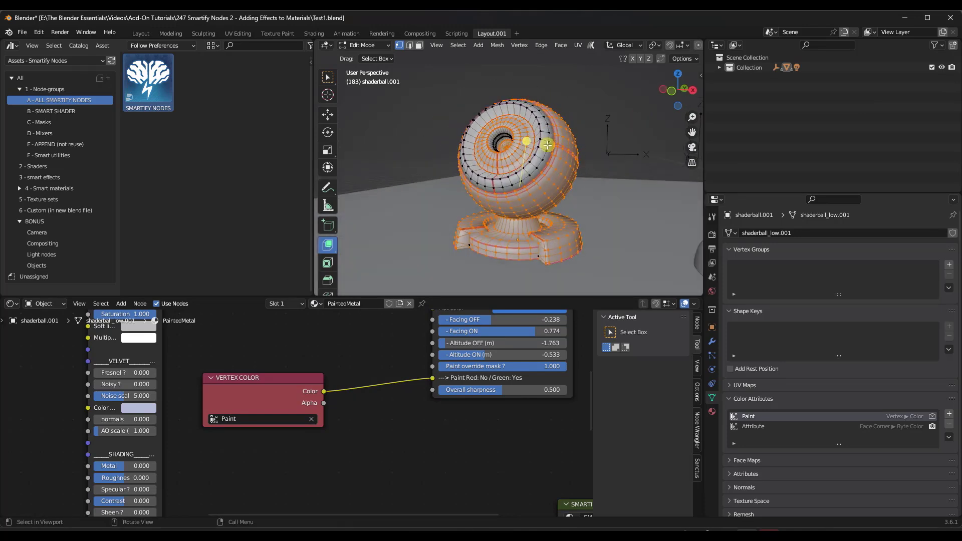
left_click(372, 45)
left_click(367, 91)
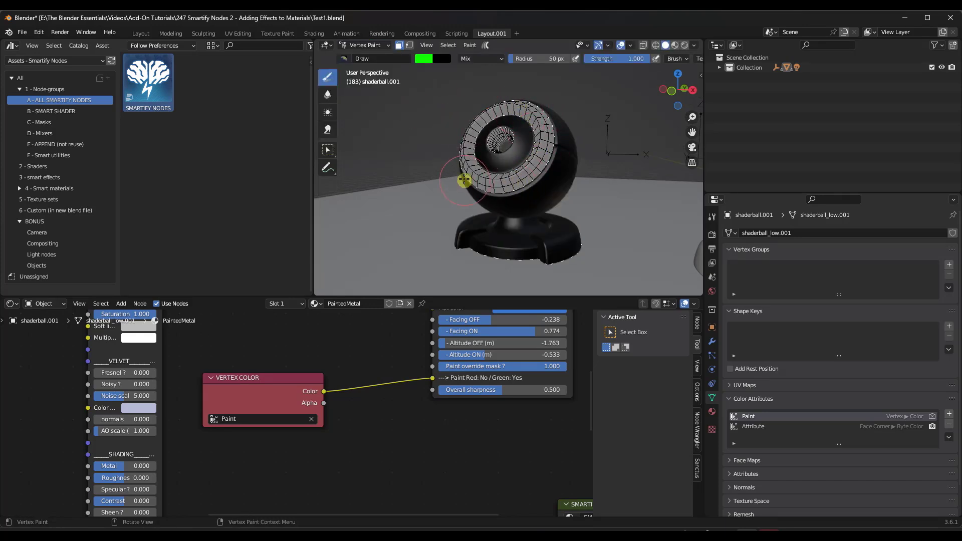
Paint green with a 25 px brush around the ball's outer rim, lower body, base and inner recess.
mouse_move(517, 97)
middle_mouse_down()
mouse_move(561, 167)
mouse_move(536, 150)
mouse_move(531, 123)
middle_mouse_up()
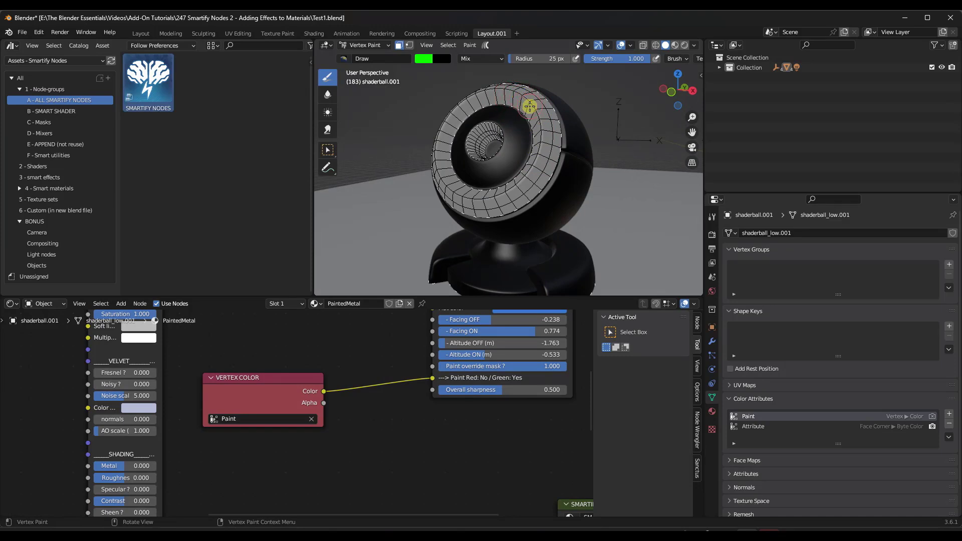
mouse_move(464, 206)
left_mouse_down()
mouse_move(434, 166)
mouse_move(458, 113)
left_mouse_up()
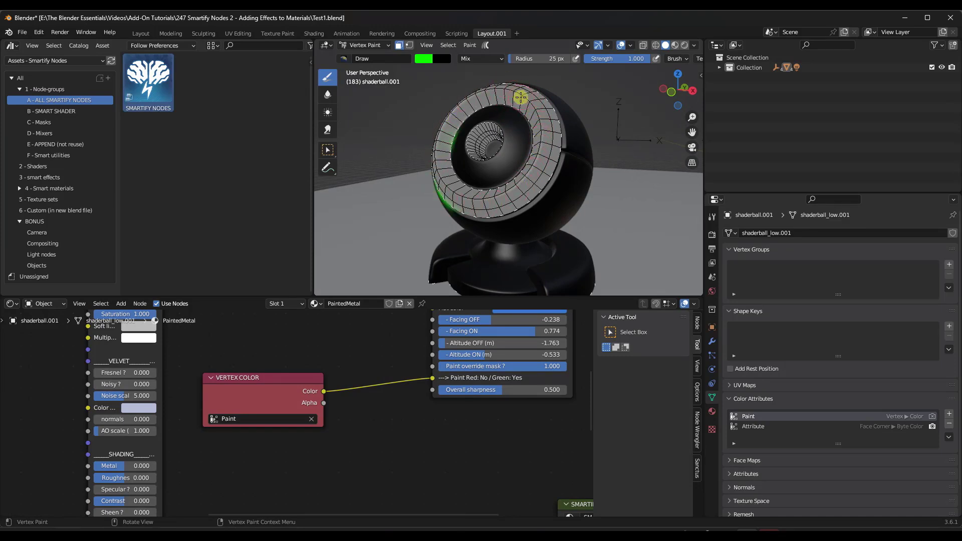
mouse_move(454, 199)
left_mouse_down()
mouse_move(468, 218)
mouse_move(489, 218)
mouse_move(517, 212)
mouse_move(537, 191)
mouse_move(560, 136)
mouse_move(538, 96)
mouse_move(545, 101)
mouse_move(562, 139)
mouse_move(518, 221)
mouse_move(547, 243)
mouse_move(459, 259)
mouse_move(520, 274)
left_mouse_up()
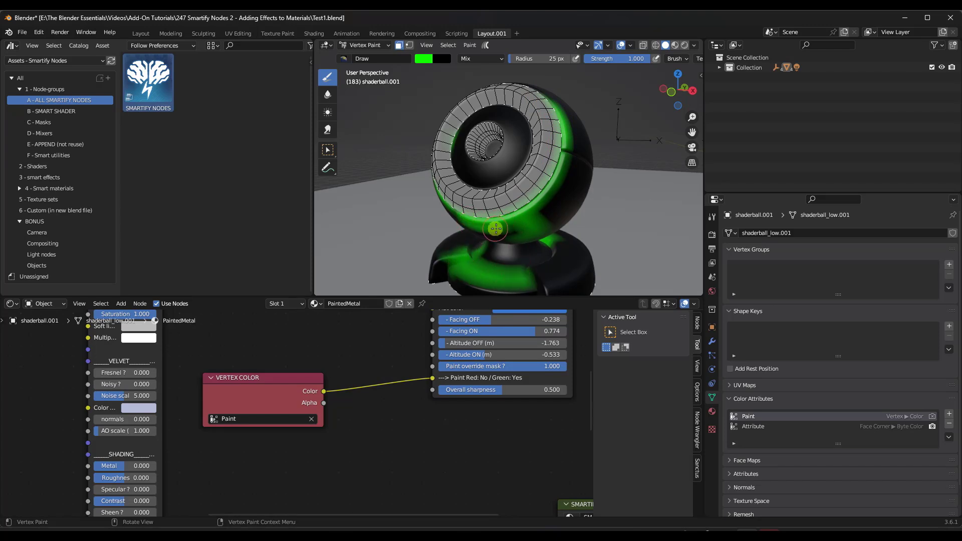
mouse_move(514, 146)
left_mouse_down()
mouse_move(485, 167)
mouse_move(464, 168)
mouse_move(468, 117)
mouse_move(506, 117)
mouse_move(525, 140)
left_mouse_up()
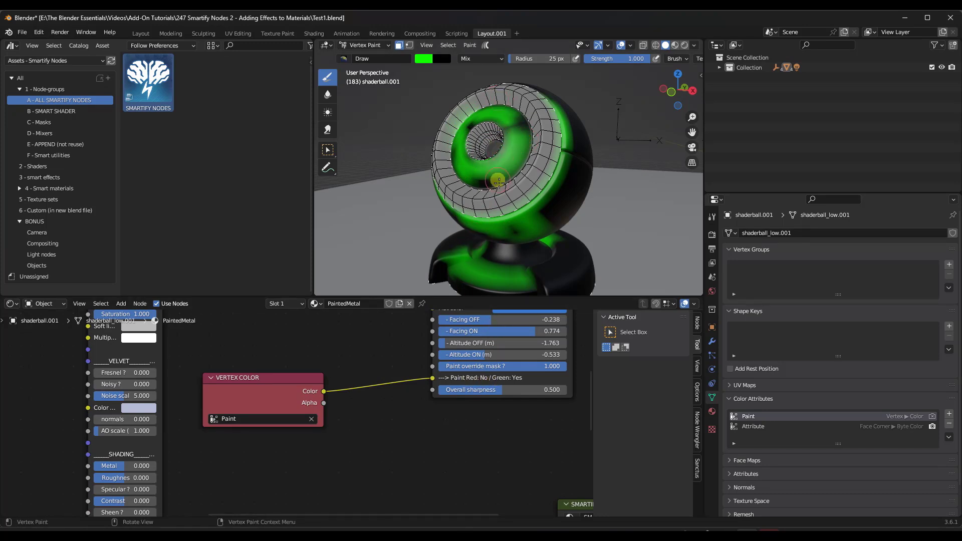
Set the brush's secondary color to white with a Value of 1.000.
left_click(442, 59)
left_click_drag(513, 109, 519, 69)
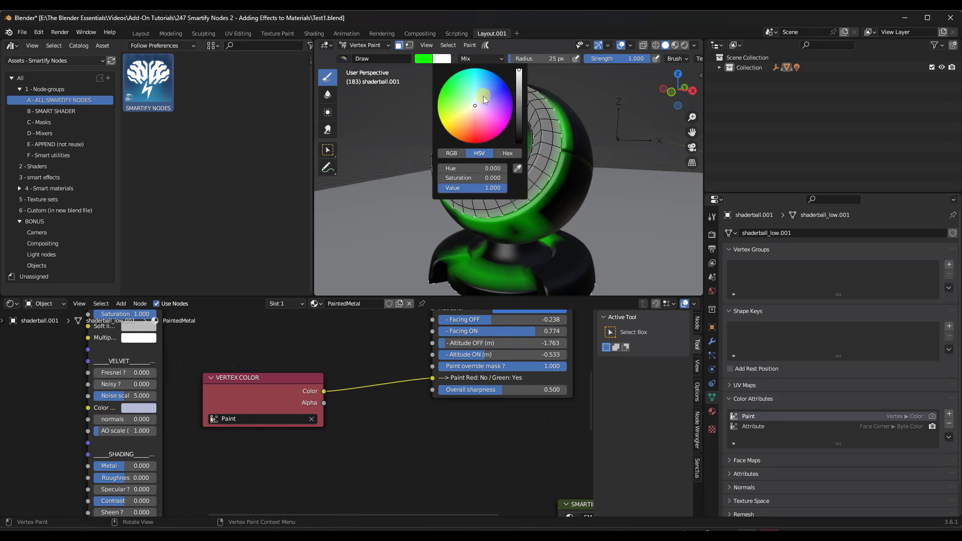
Change the brush's secondary color to red and paint red over the ball's outer side, the neck and the base.
left_click_drag(453, 177, 506, 178)
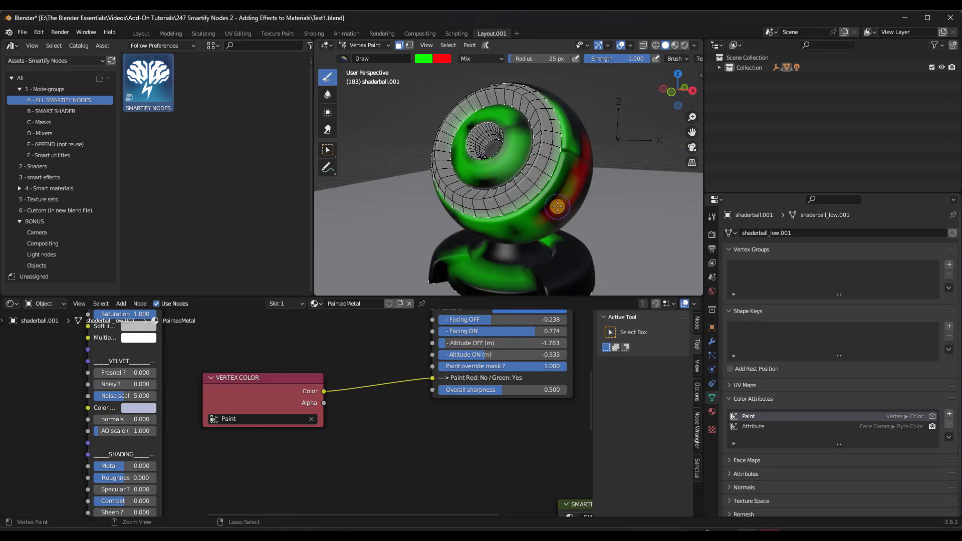
mouse_move(557, 207)
left_mouse_down()
mouse_move(585, 163)
mouse_move(585, 132)
mouse_move(570, 107)
mouse_move(580, 152)
mouse_move(571, 206)
left_mouse_up()
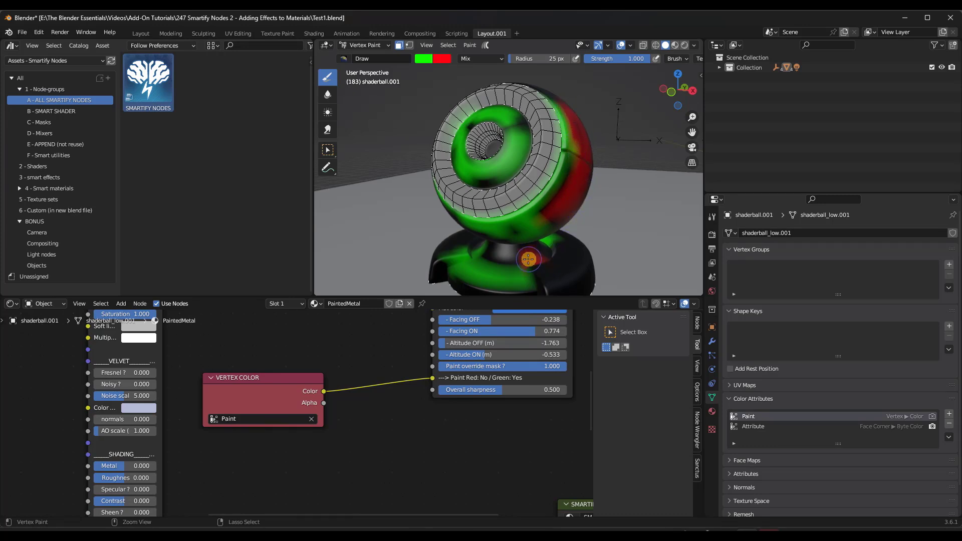
mouse_move(529, 259)
left_mouse_down()
mouse_move(488, 253)
mouse_move(517, 244)
mouse_move(559, 259)
mouse_move(542, 268)
mouse_move(571, 243)
mouse_move(584, 258)
mouse_move(561, 284)
left_mouse_up()
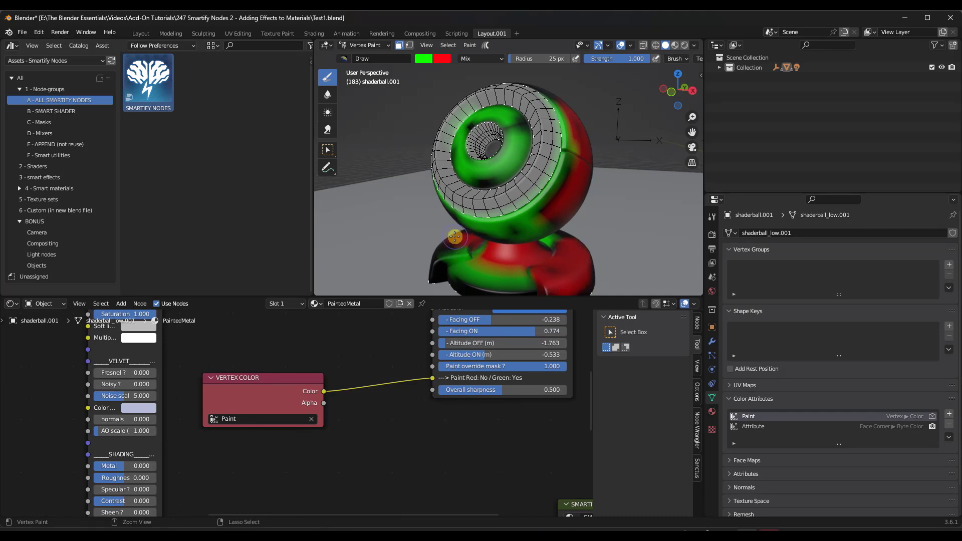
mouse_move(466, 239)
left_mouse_down()
mouse_move(441, 243)
mouse_move(463, 237)
mouse_move(437, 277)
mouse_move(480, 297)
mouse_move(513, 300)
mouse_move(579, 259)
left_mouse_up()
Preview the painted mask's effect on the shaderball in Rendered shading and return the viewport to Solid shading.
mouse_move(496, 172)
middle_mouse_down()
mouse_move(576, 189)
mouse_move(495, 163)
mouse_move(507, 167)
mouse_move(501, 157)
middle_mouse_up()
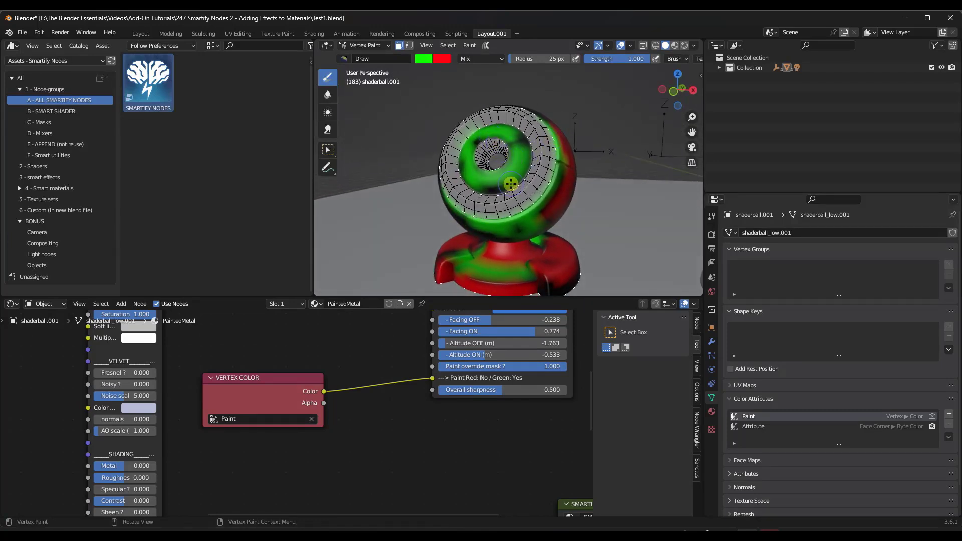
key("z")
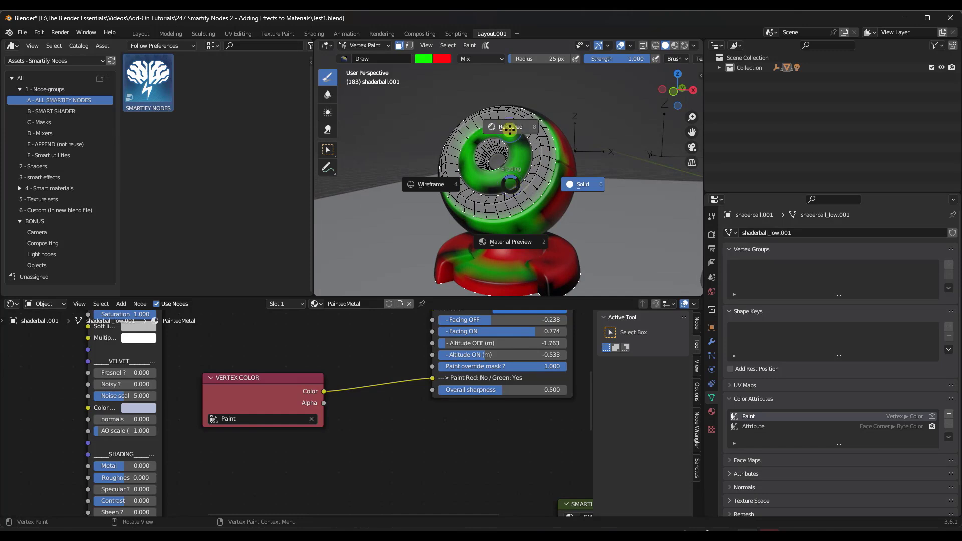
left_click(512, 132)
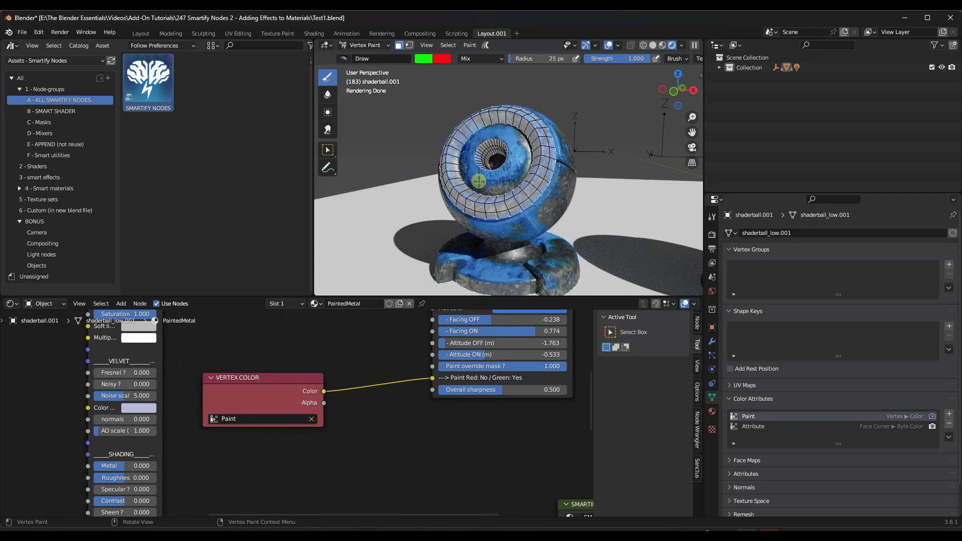
key("z")
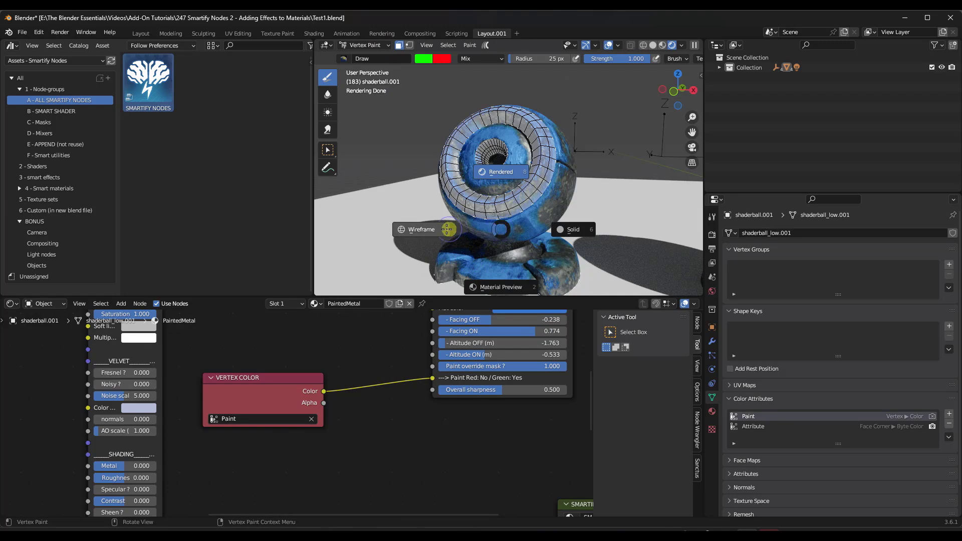
left_click(567, 229)
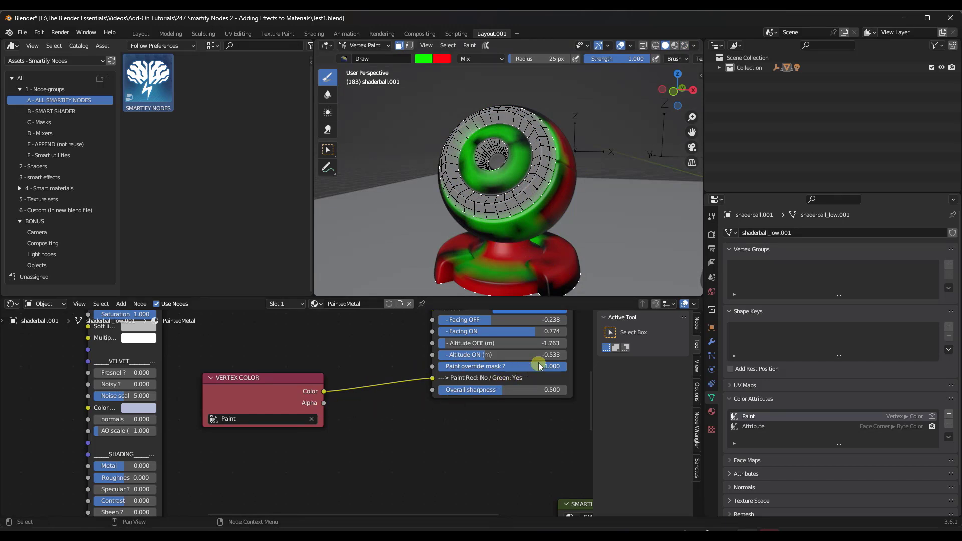
Show the viewport in Rendered shading and examine where the blue paint covers the ball and base up close.
key("z")
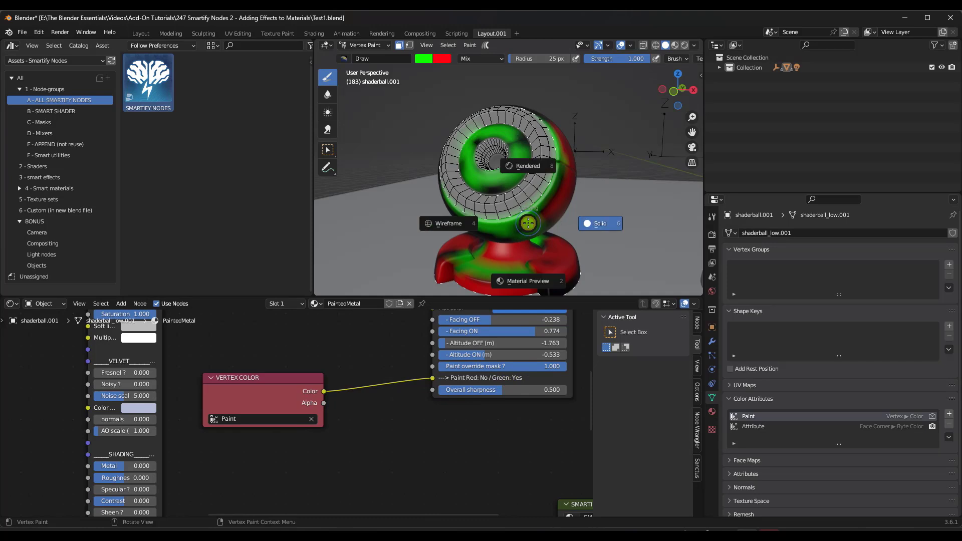
left_click(526, 168)
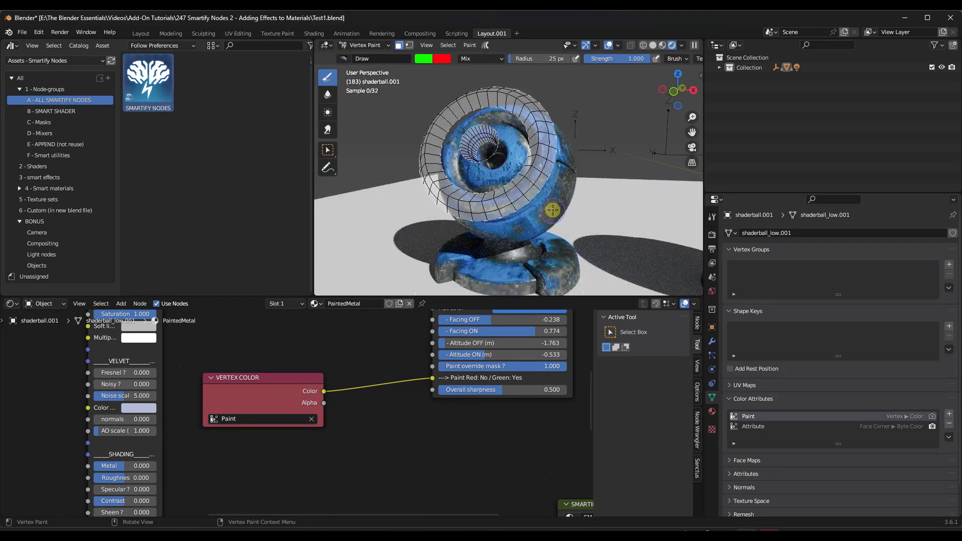
scroll(553, 210, "up", 3)
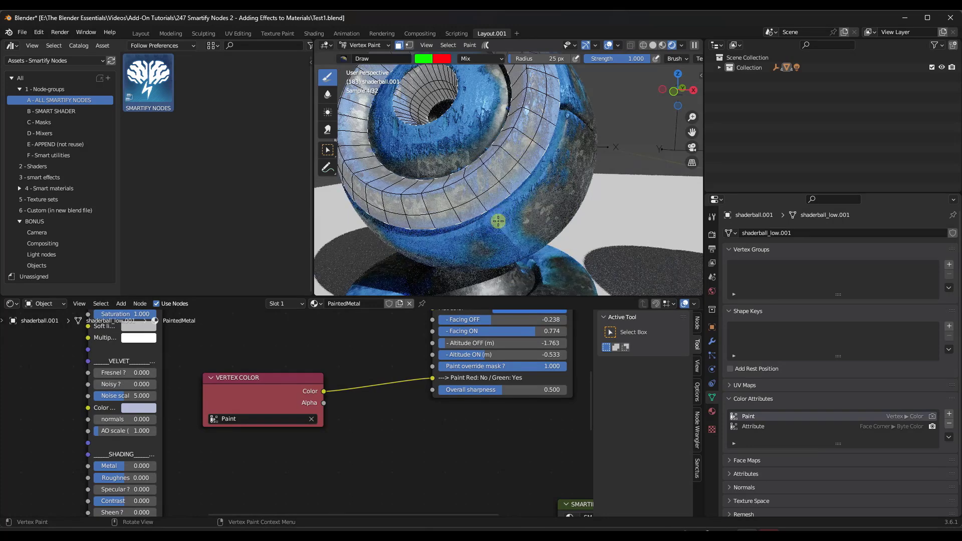
scroll(498, 221, "down", 5)
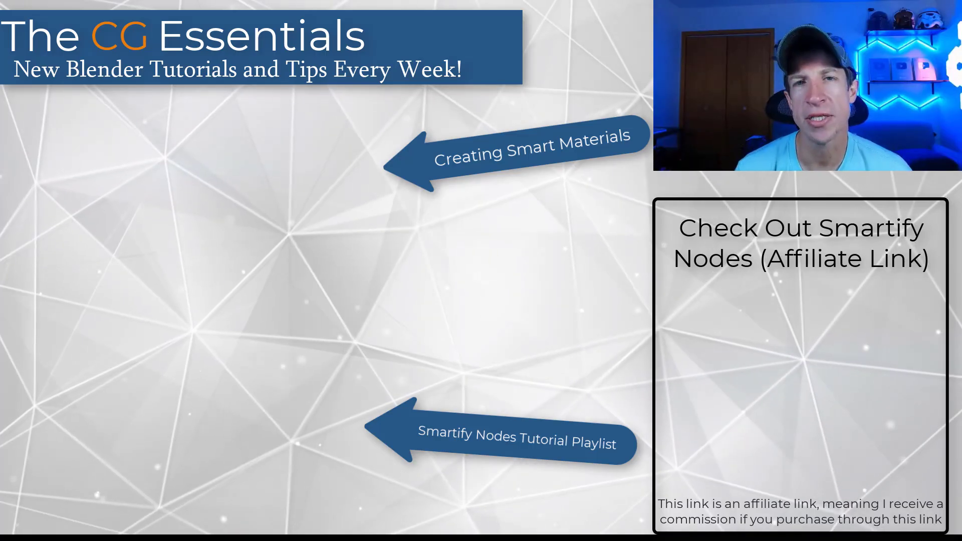